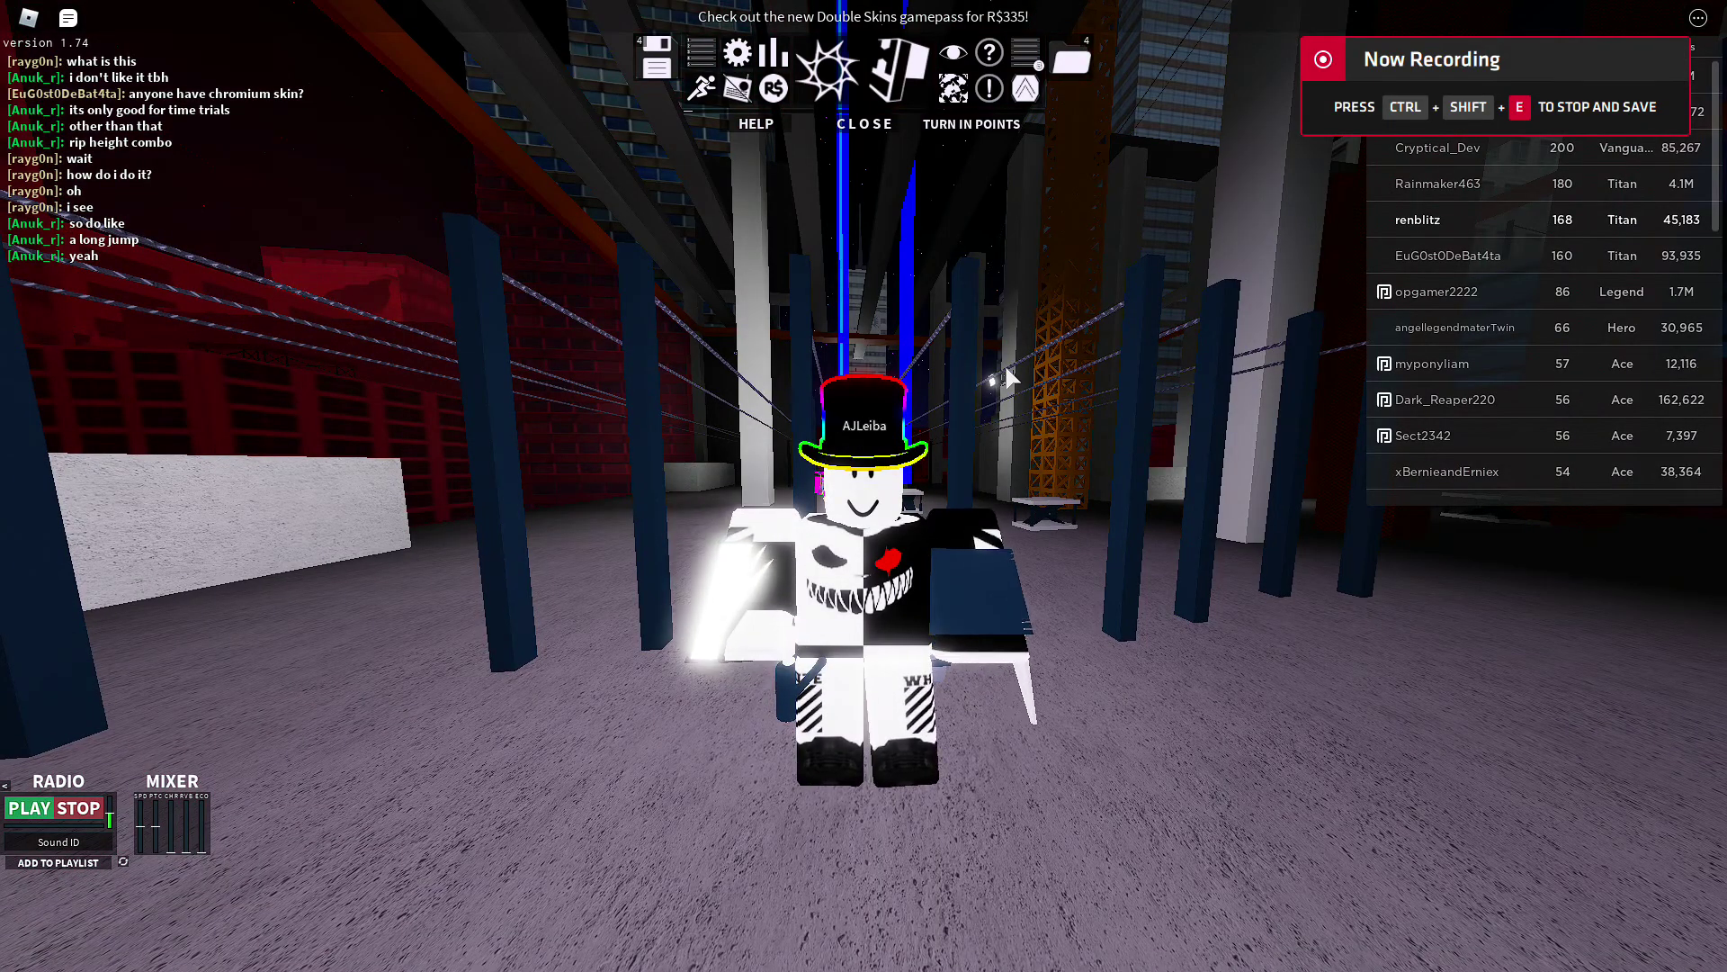
scroll(1006, 364, up, 2)
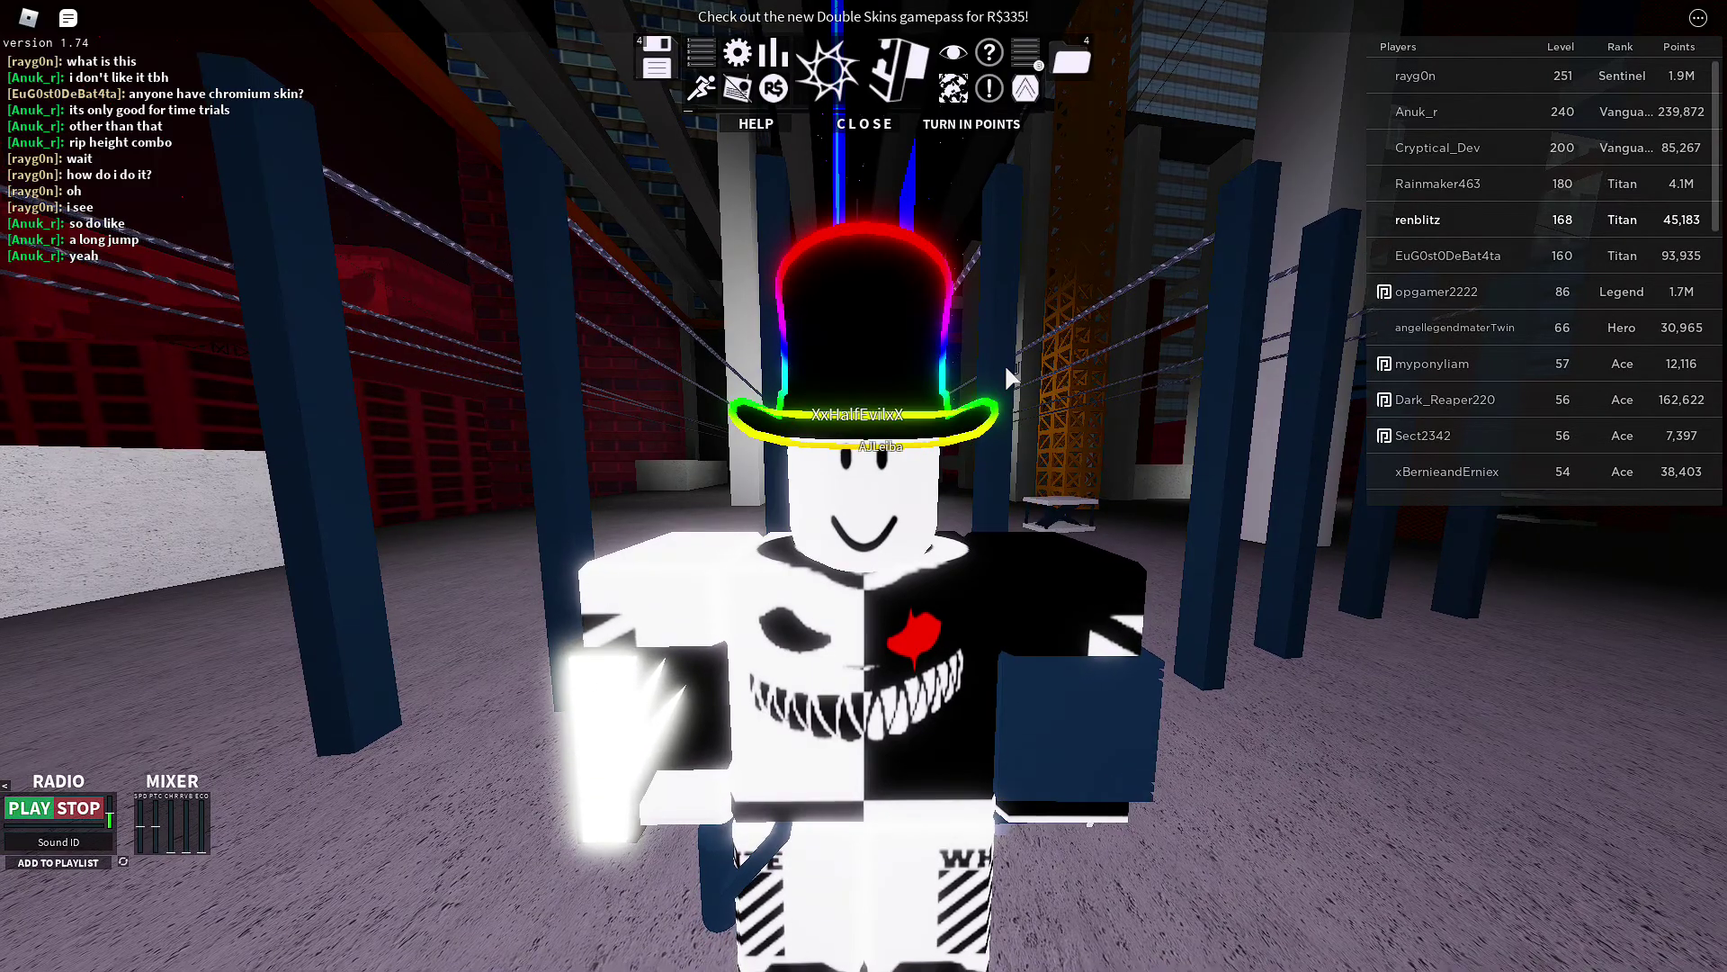
Run from spawn, vault the red ledge, wall-run a building and push off toward the next
key(w)
scroll(1005, 364, up, 3)
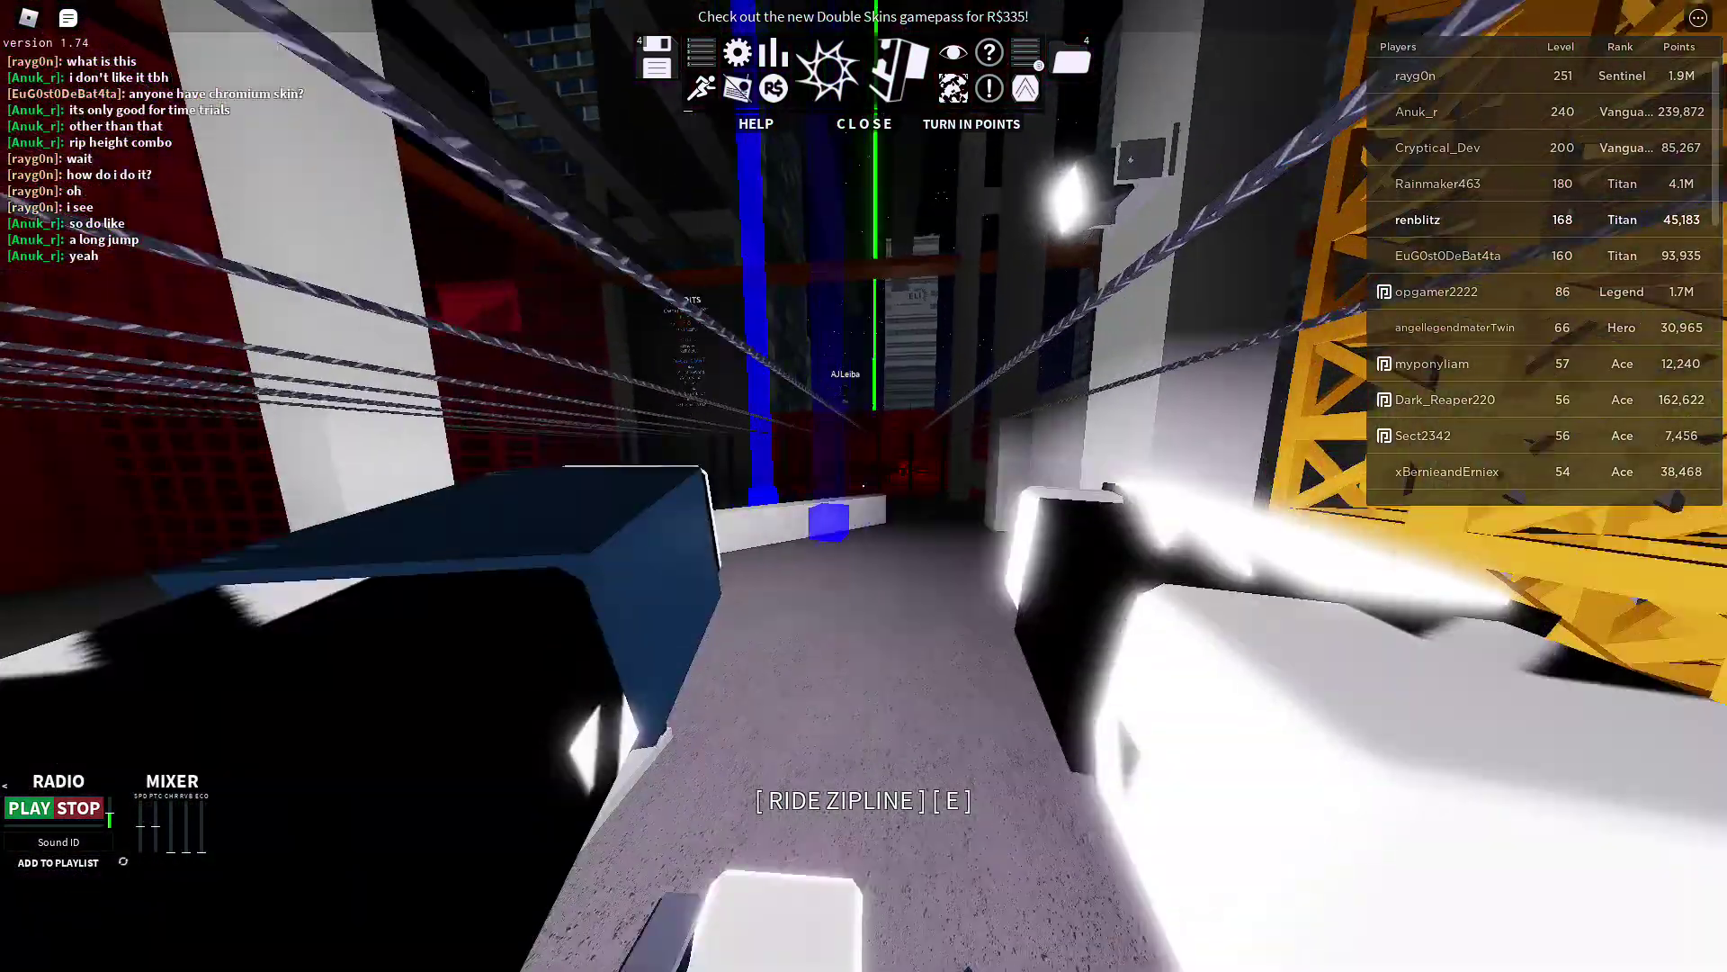
key(space)
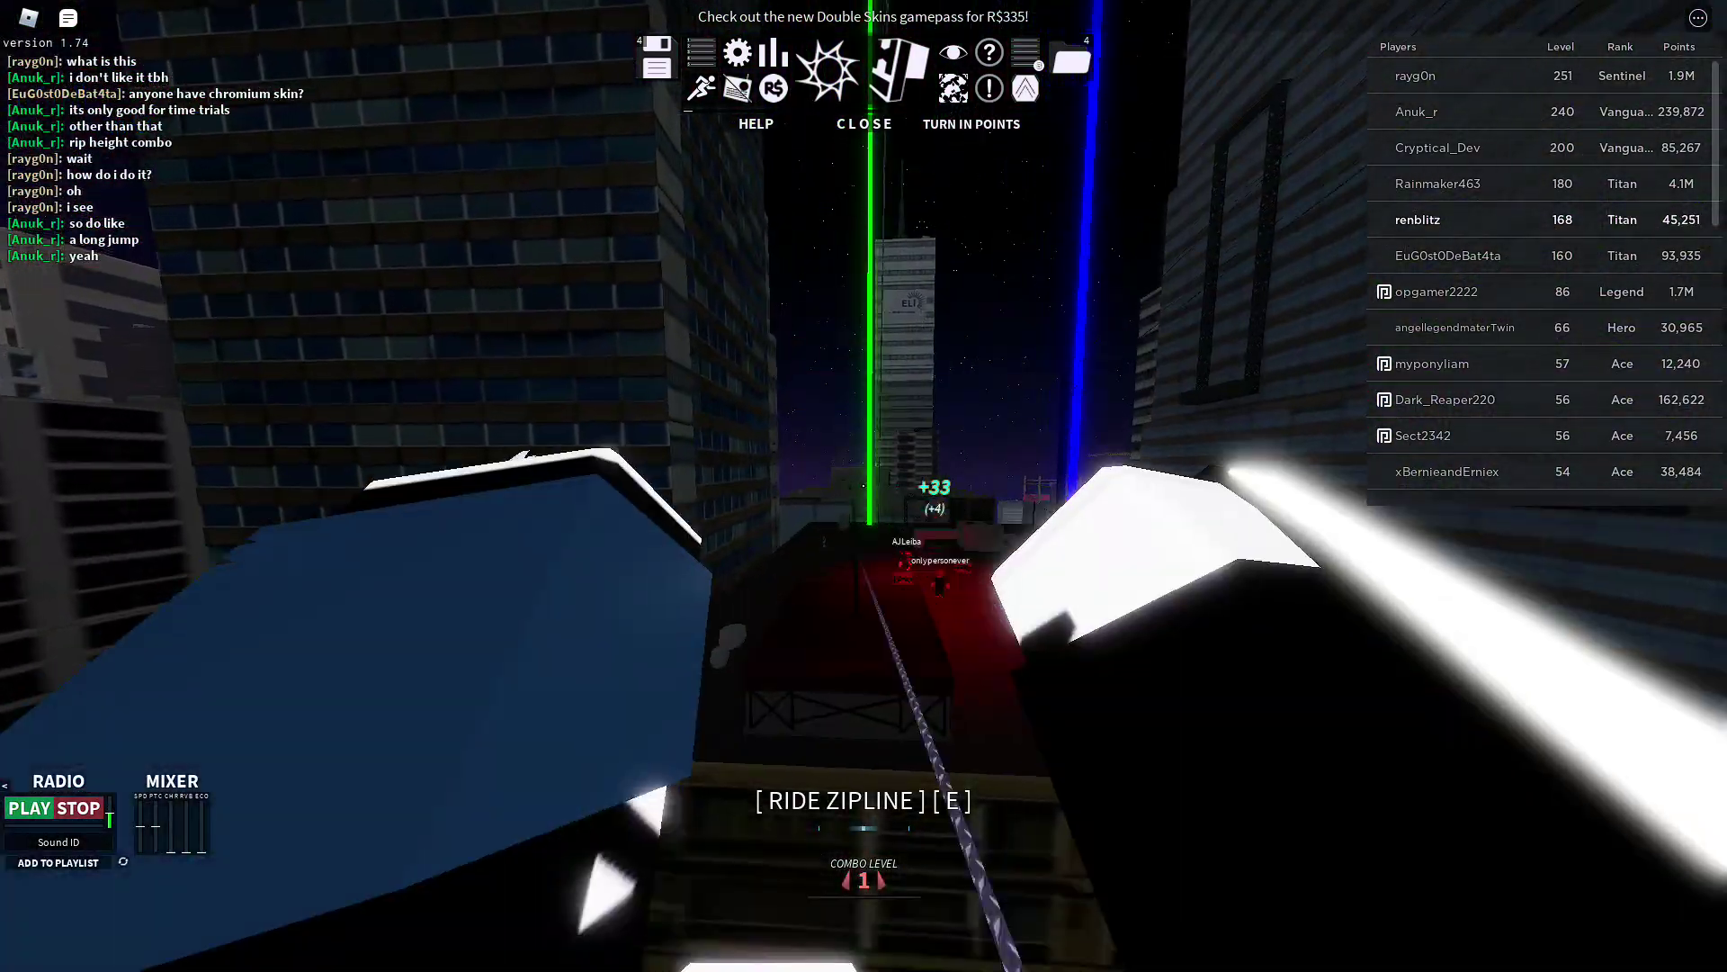
key(space)
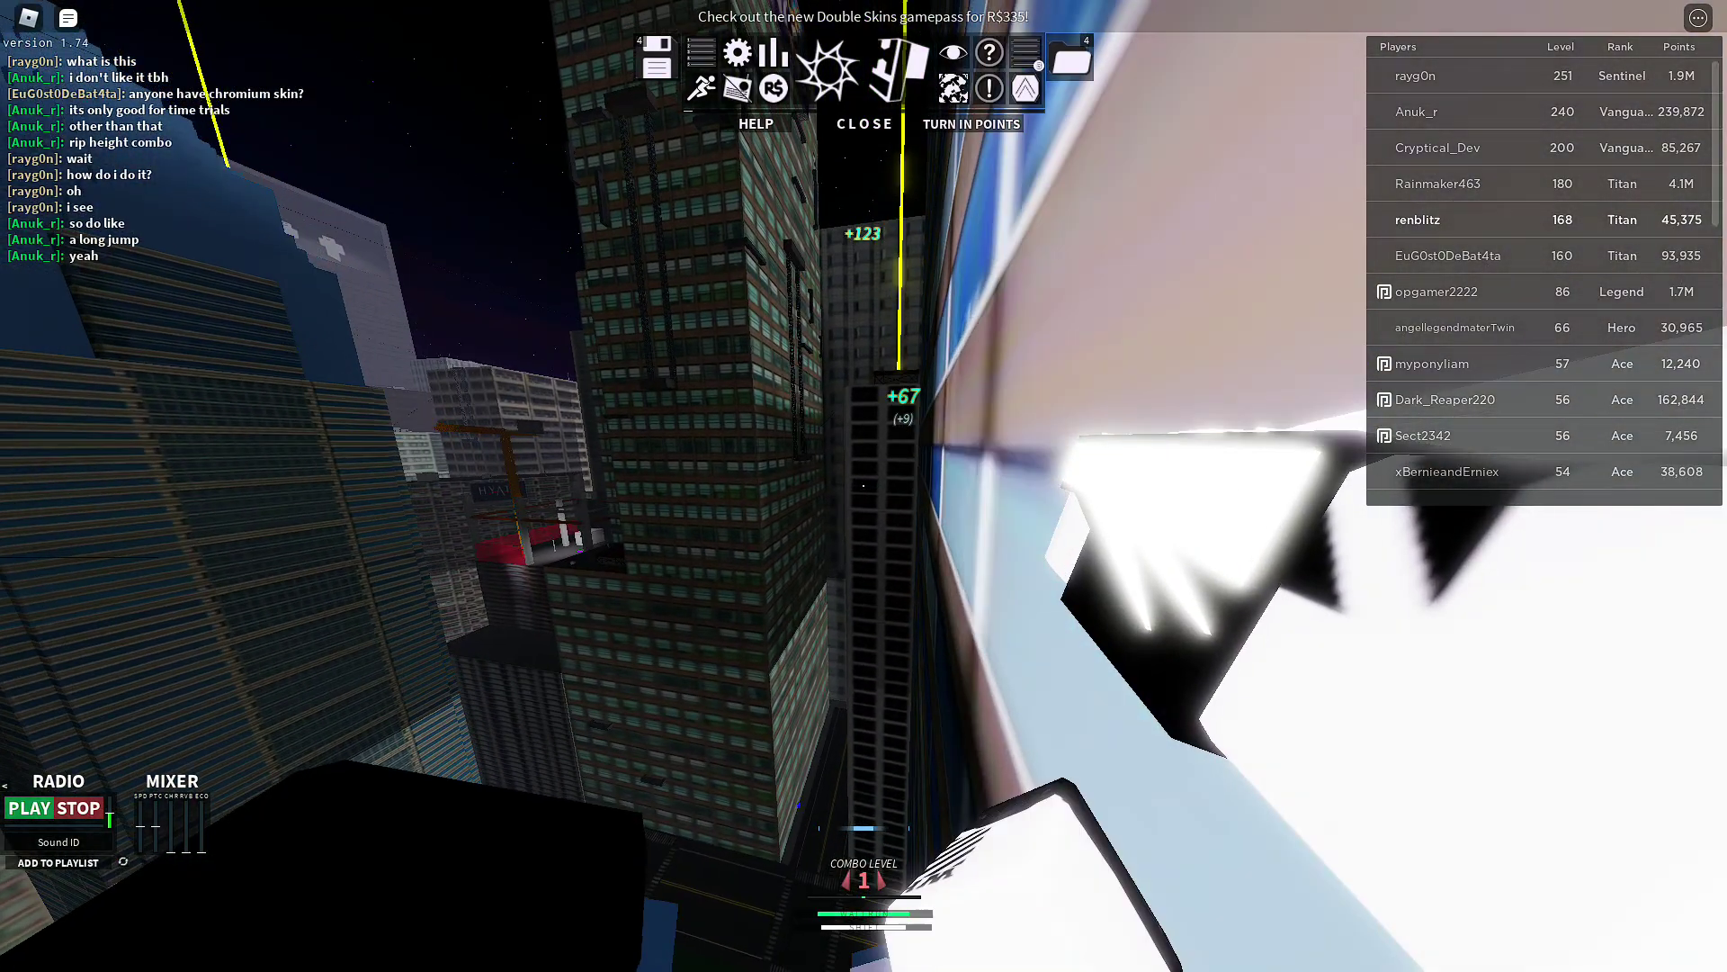
key(space)
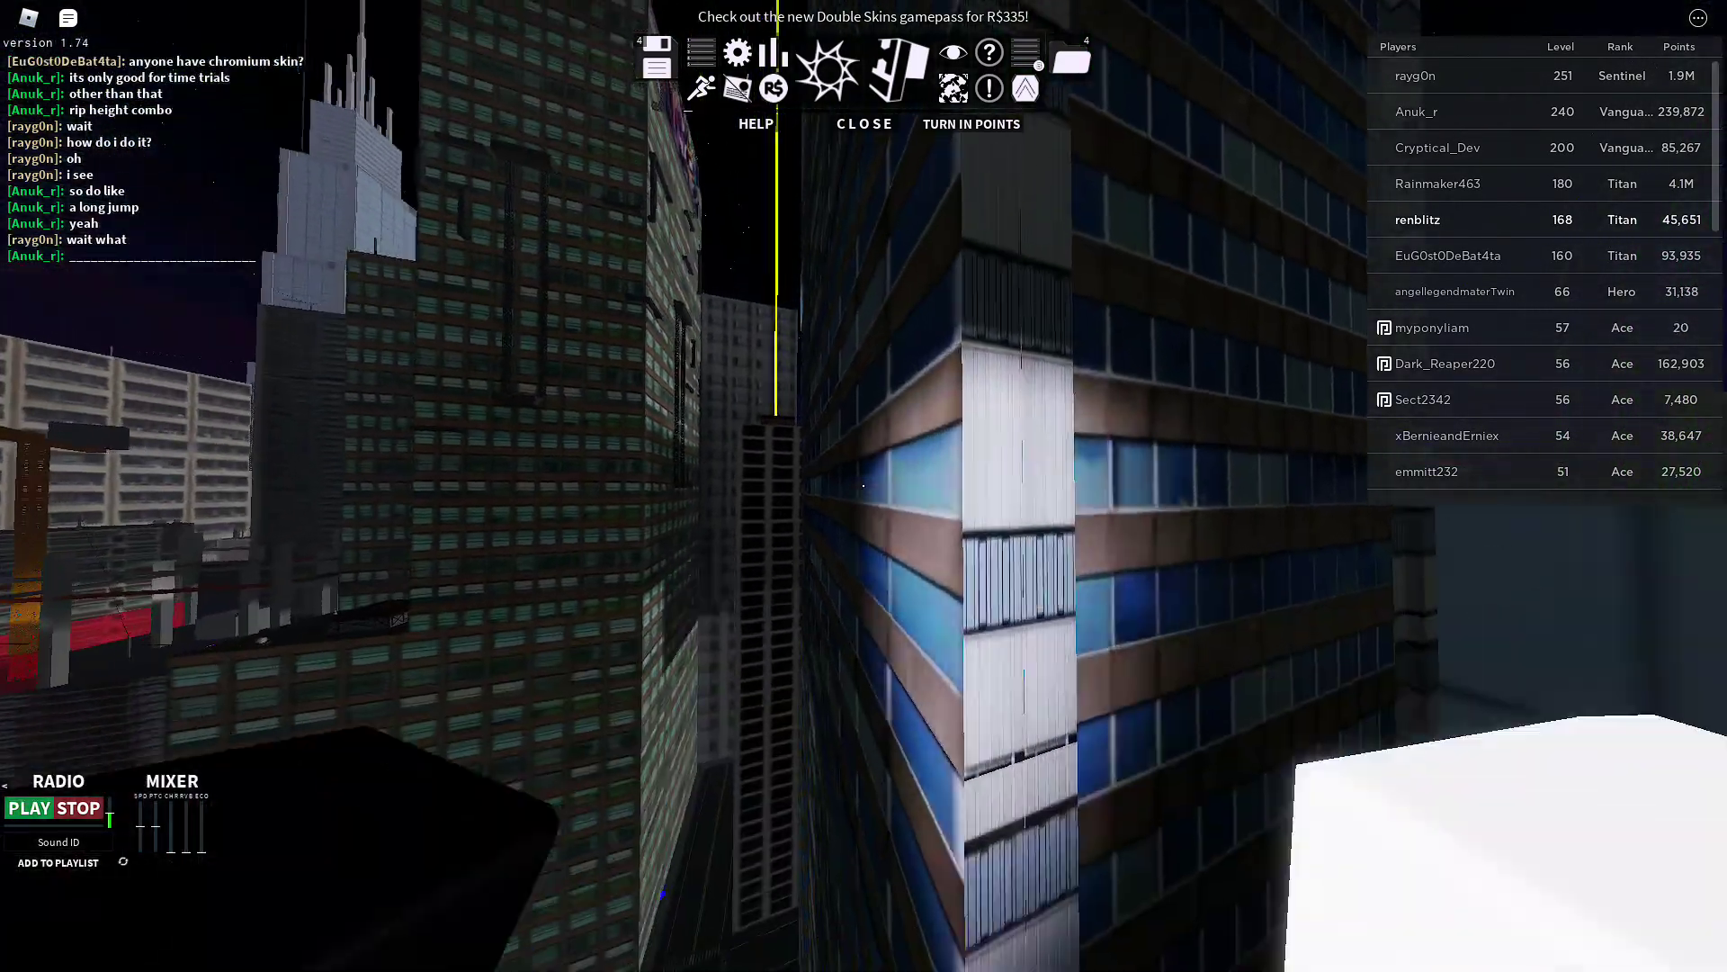
Leap off the wall, then confirm the character reset and teleport back to spawn
key(space)
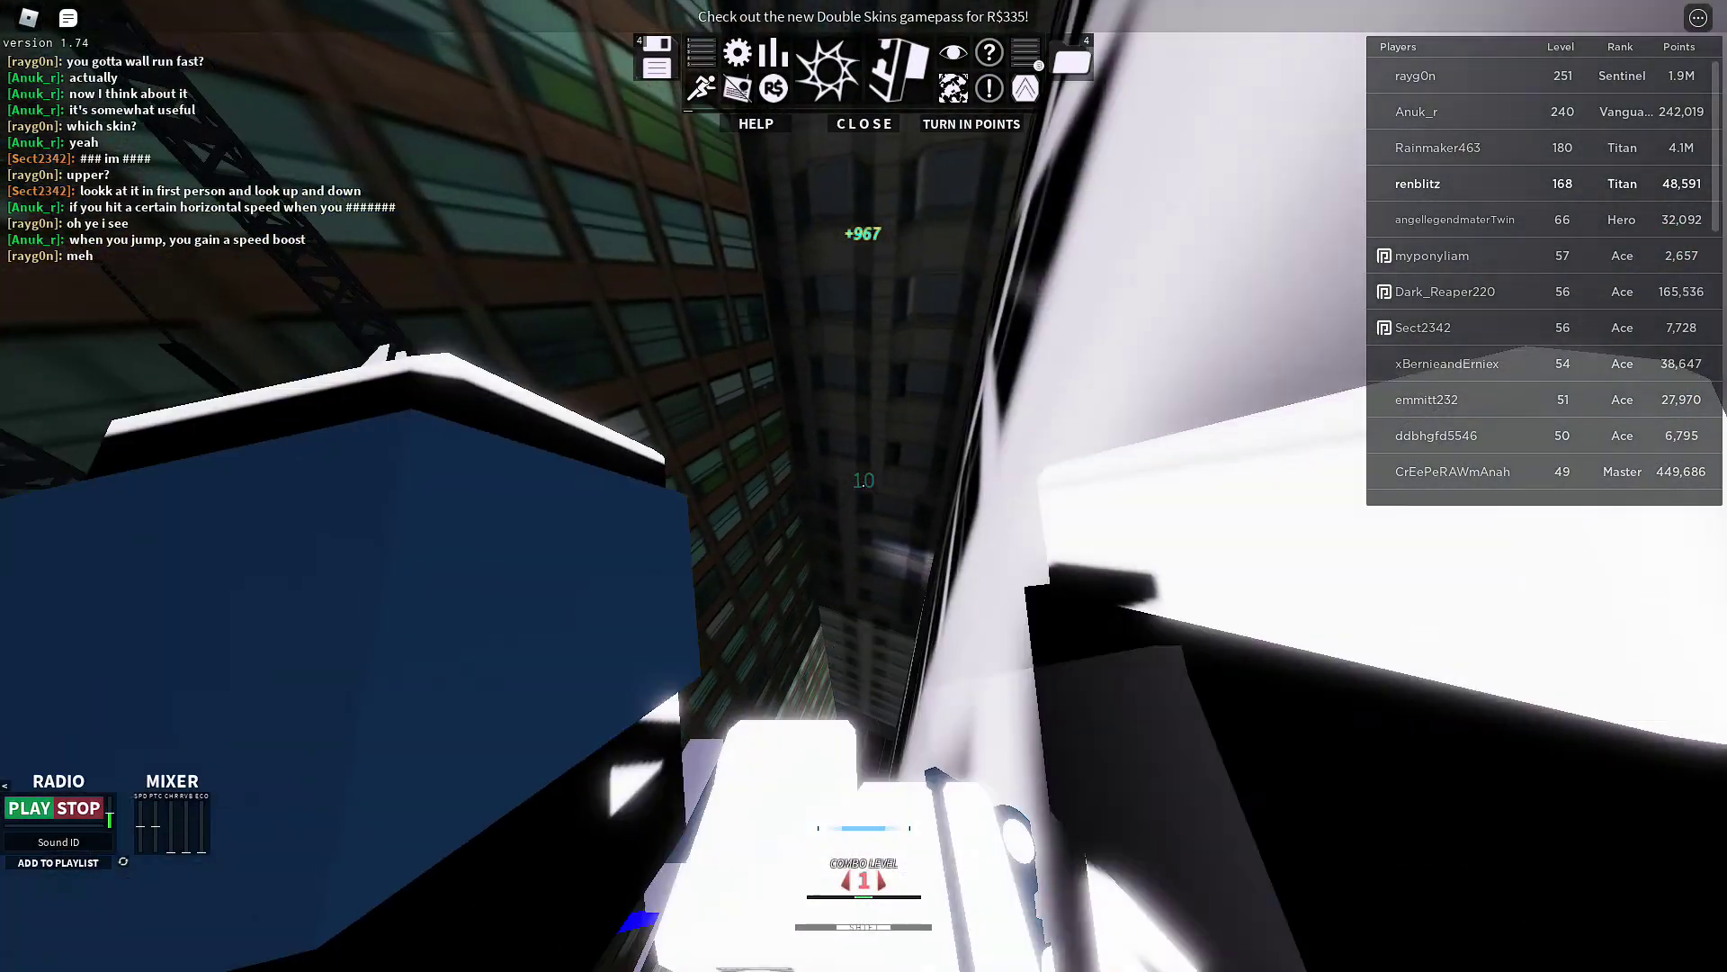
scroll(827, 297, down, 3)
key(Tab)
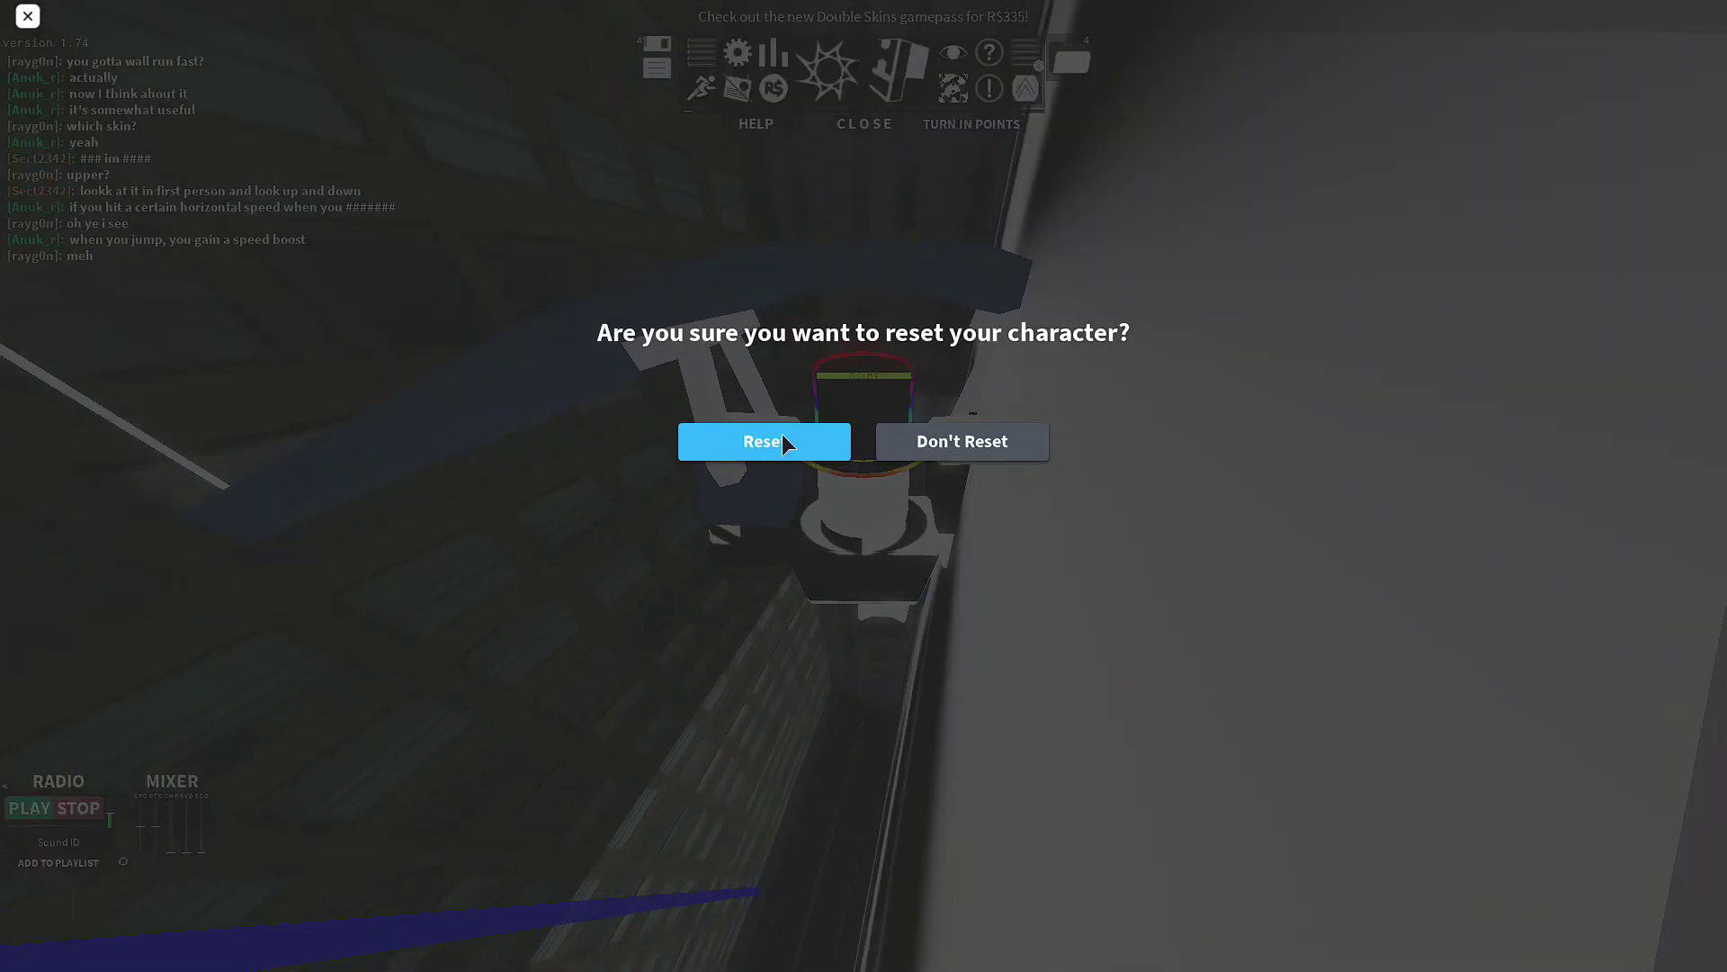
click(780, 433)
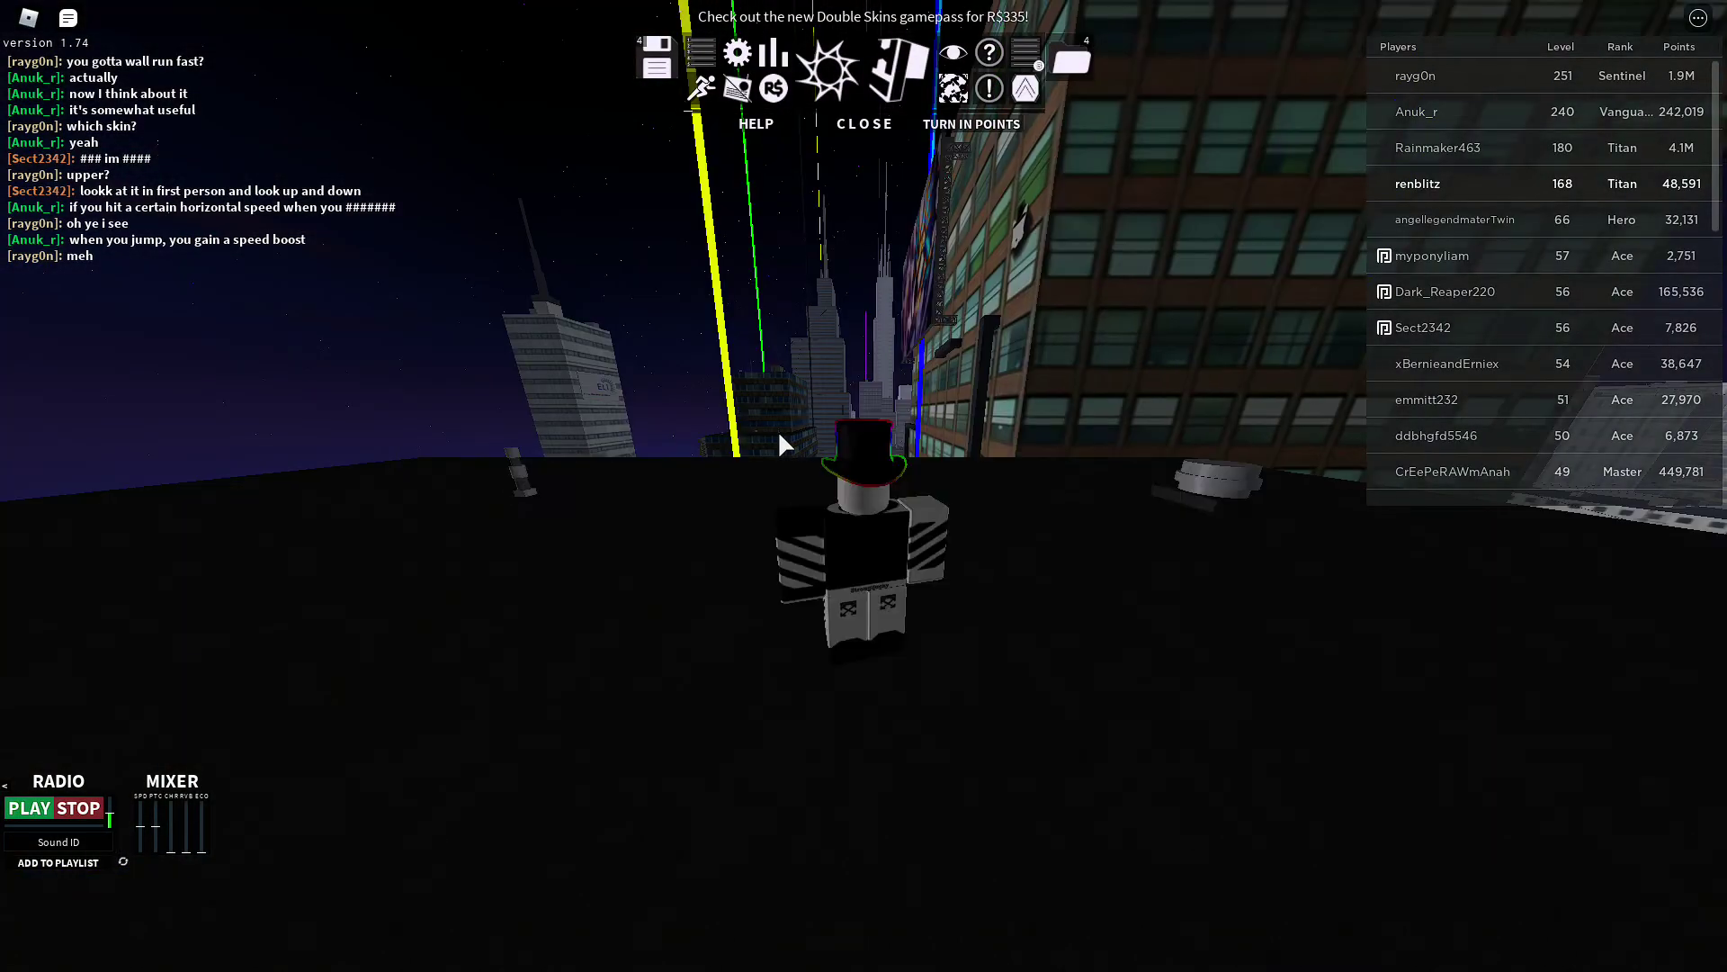
click(854, 85)
scroll(863, 486, up, 3)
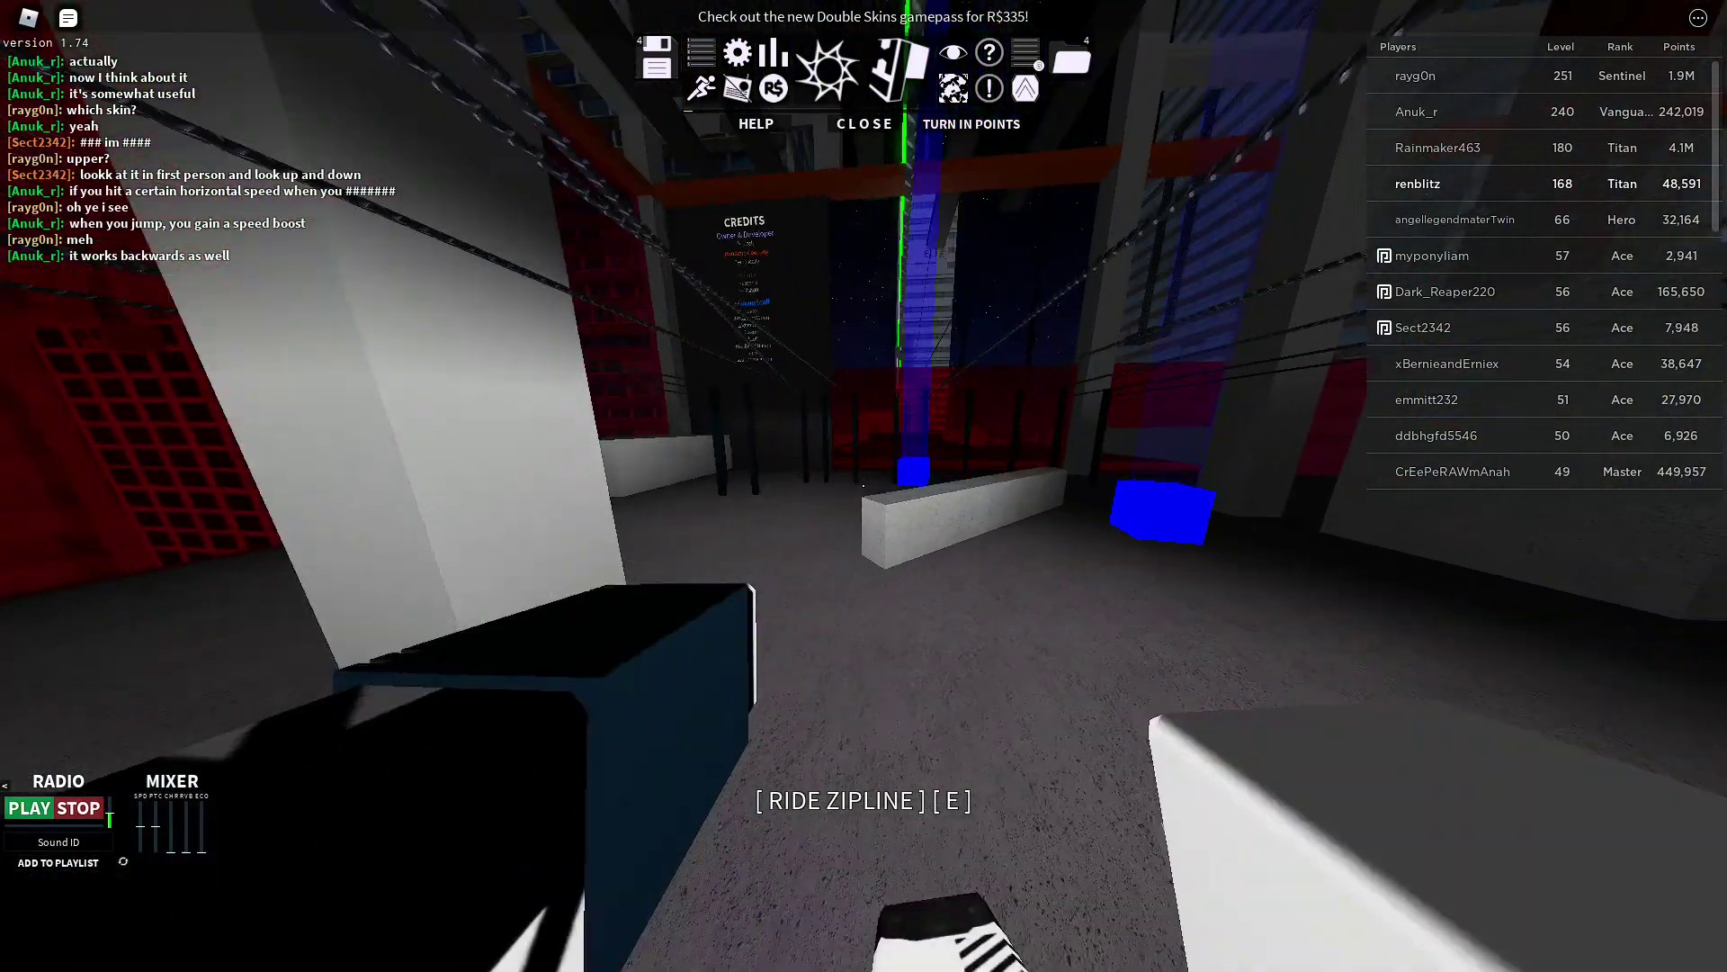
Restart the course, jumping across rooftops, wall-running a building and leaping between towers
key(Tab)
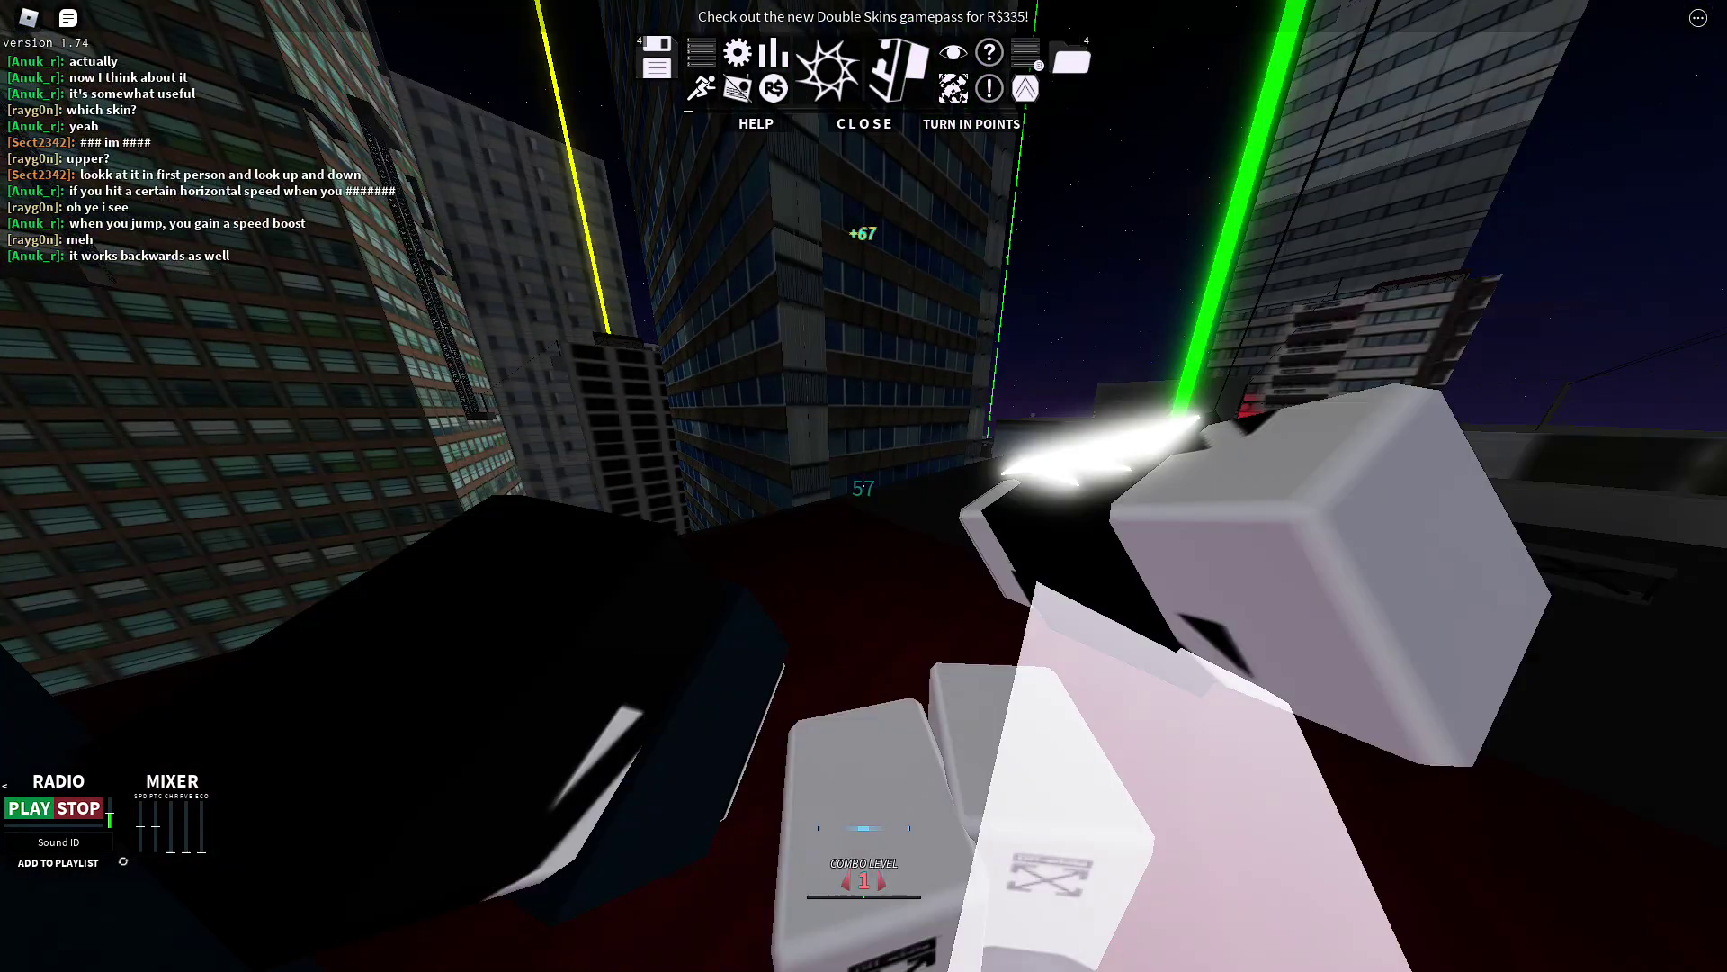
key(space)
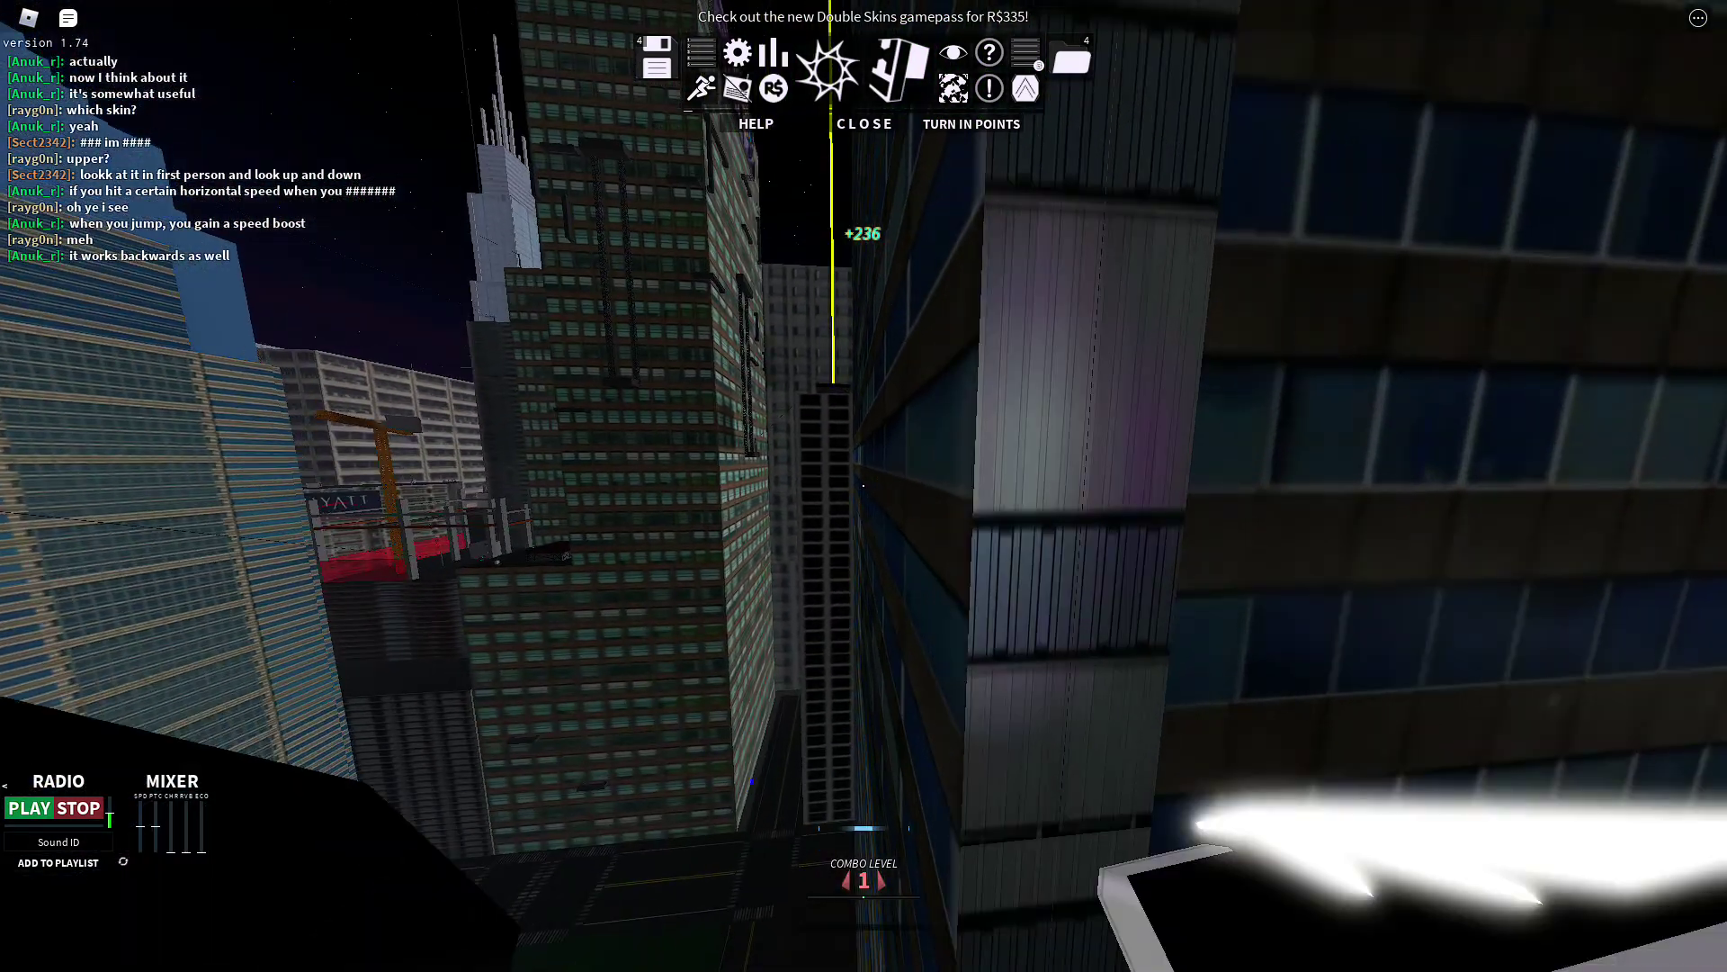
key(space)
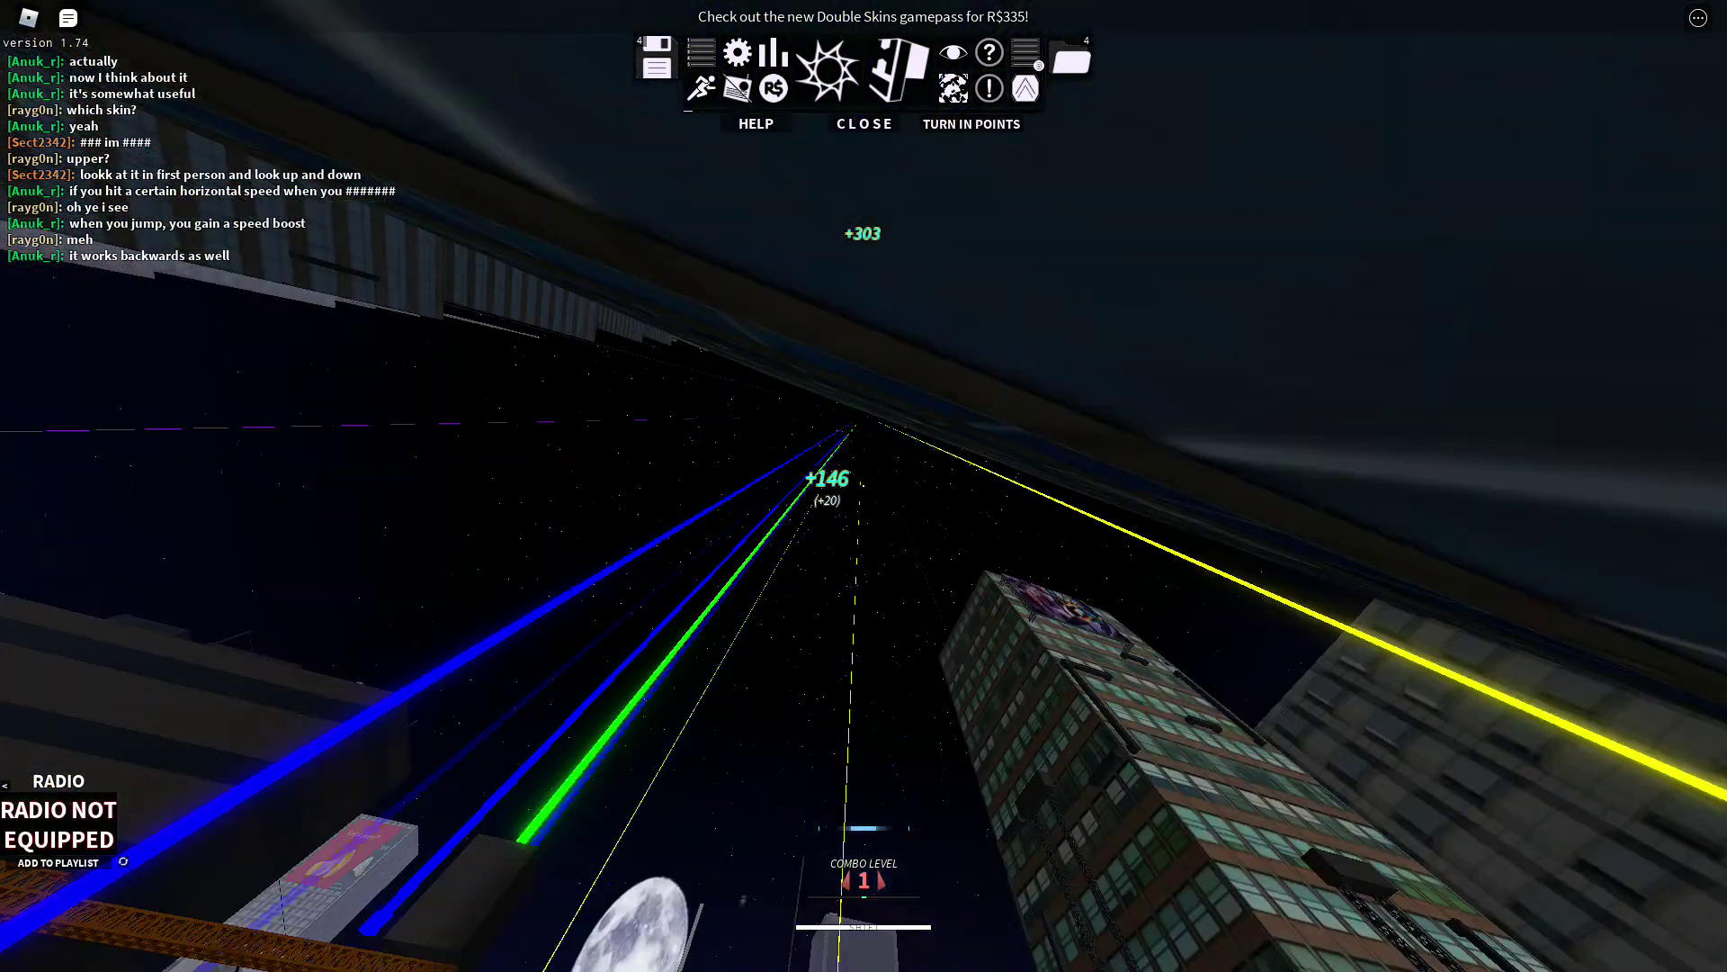
key(1)
drag(864, 485, 864, 486)
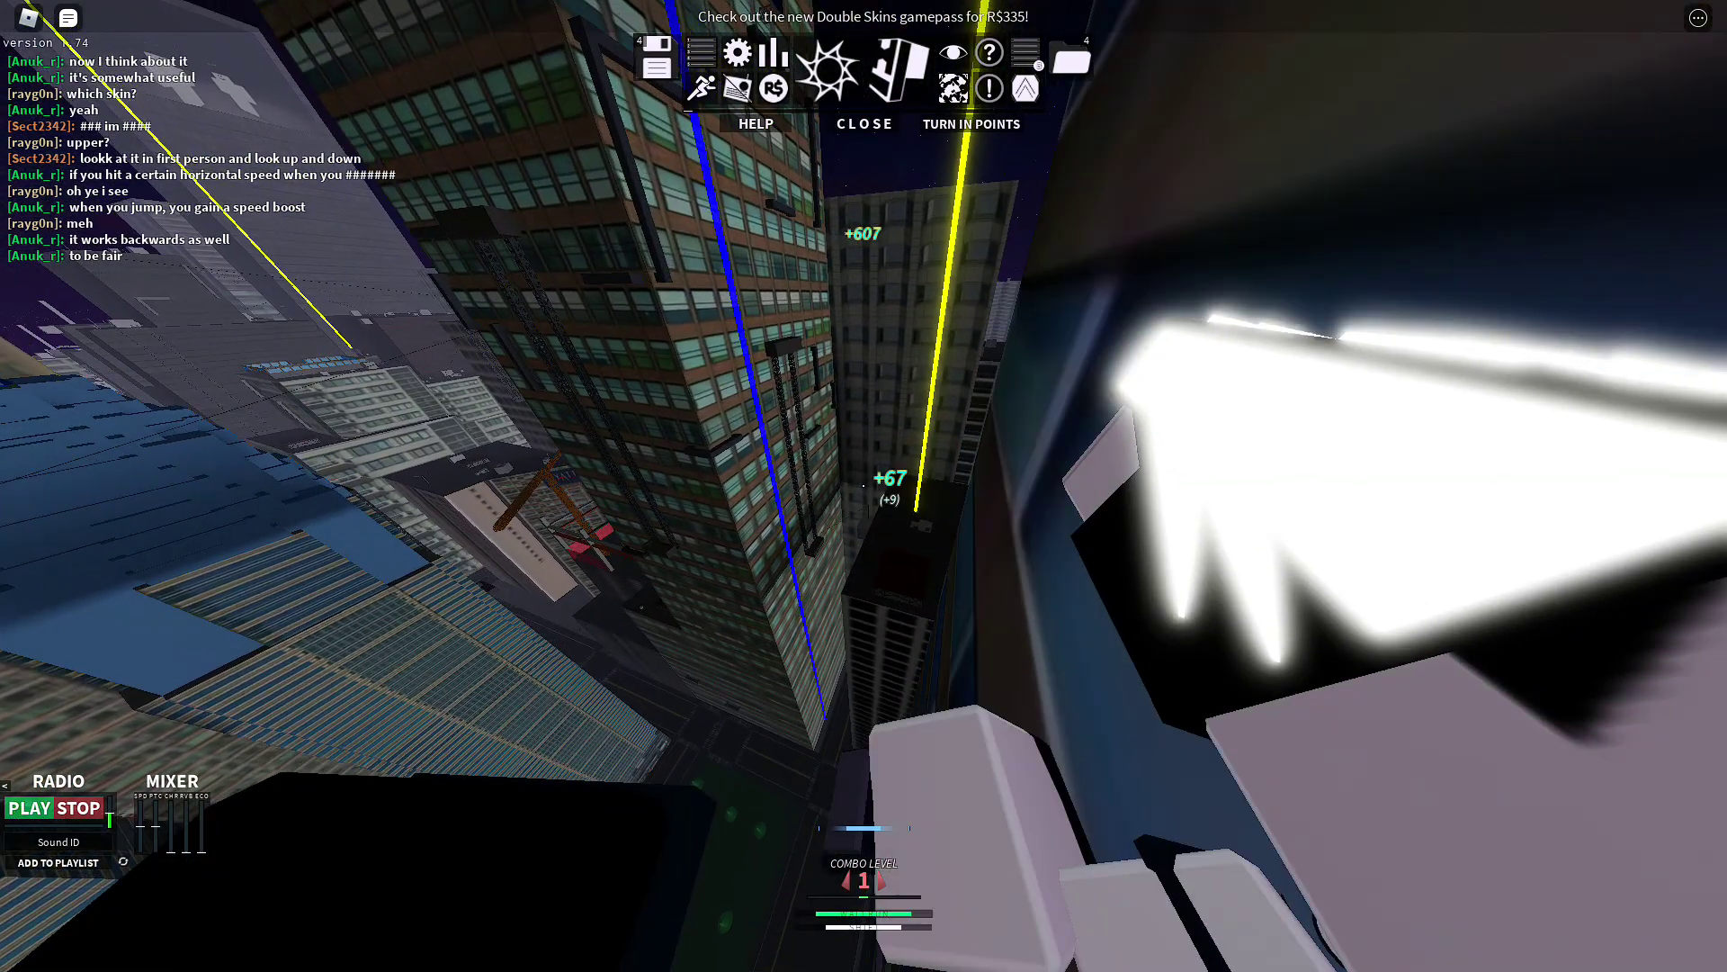
Climb tower walls and jump rooftops toward a ledge, then respawn on a rooftop after falling
key(space)
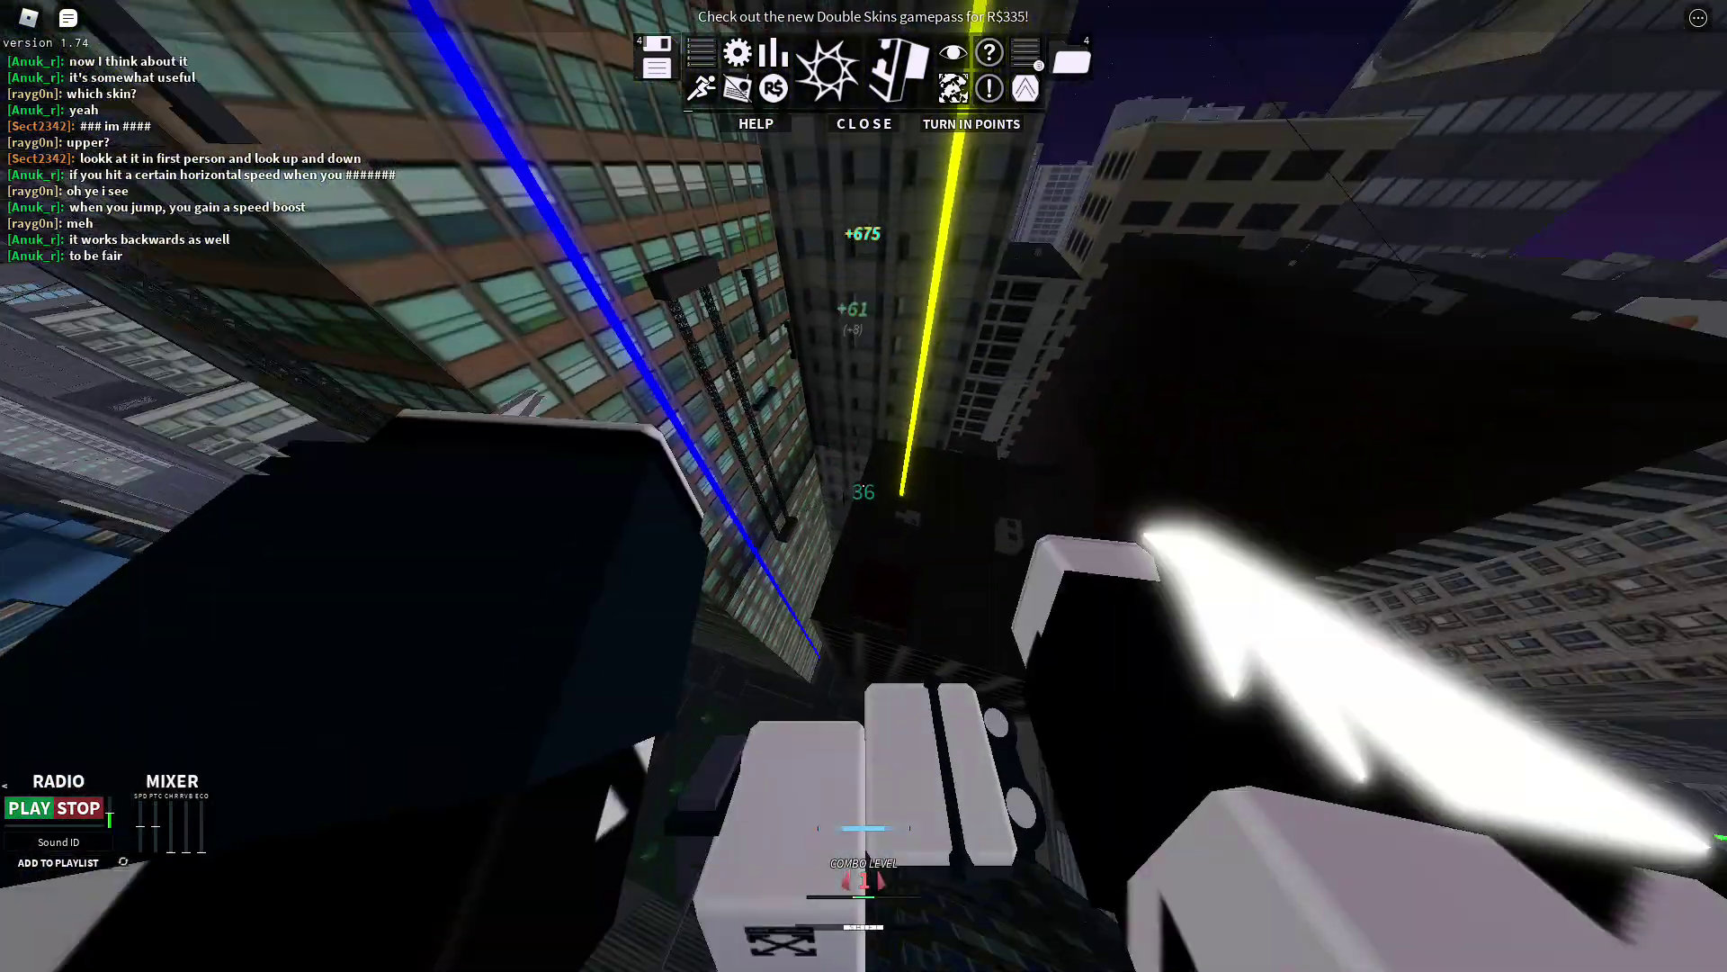
key(space)
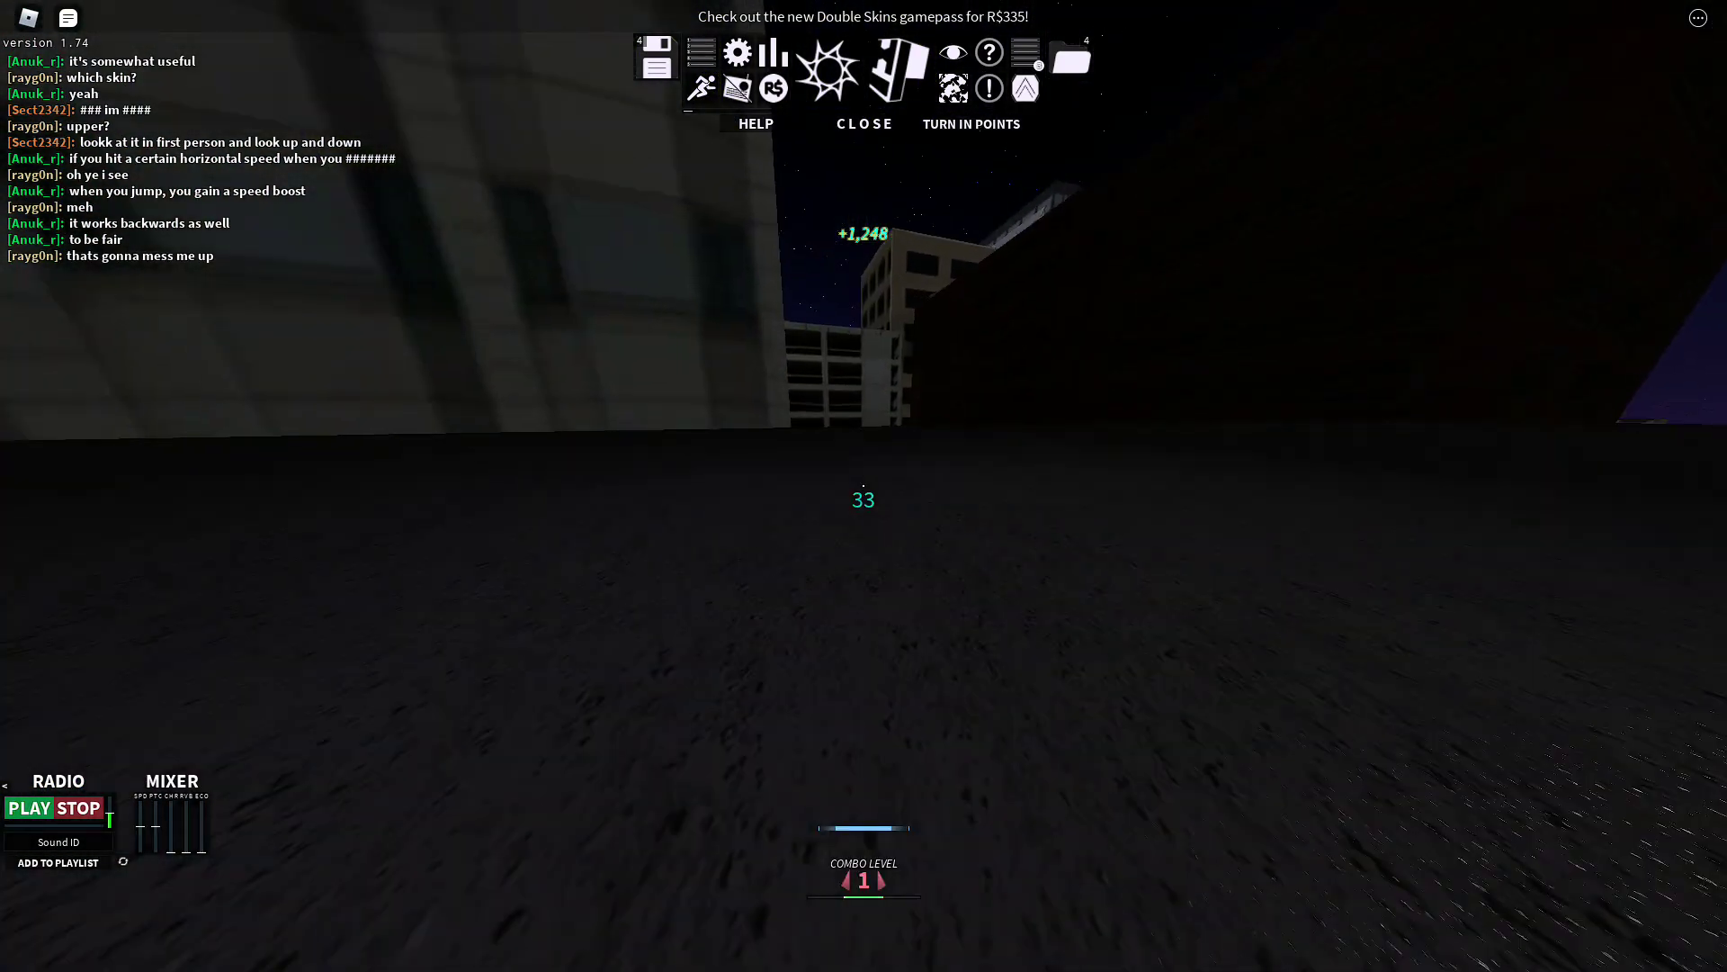
key(space)
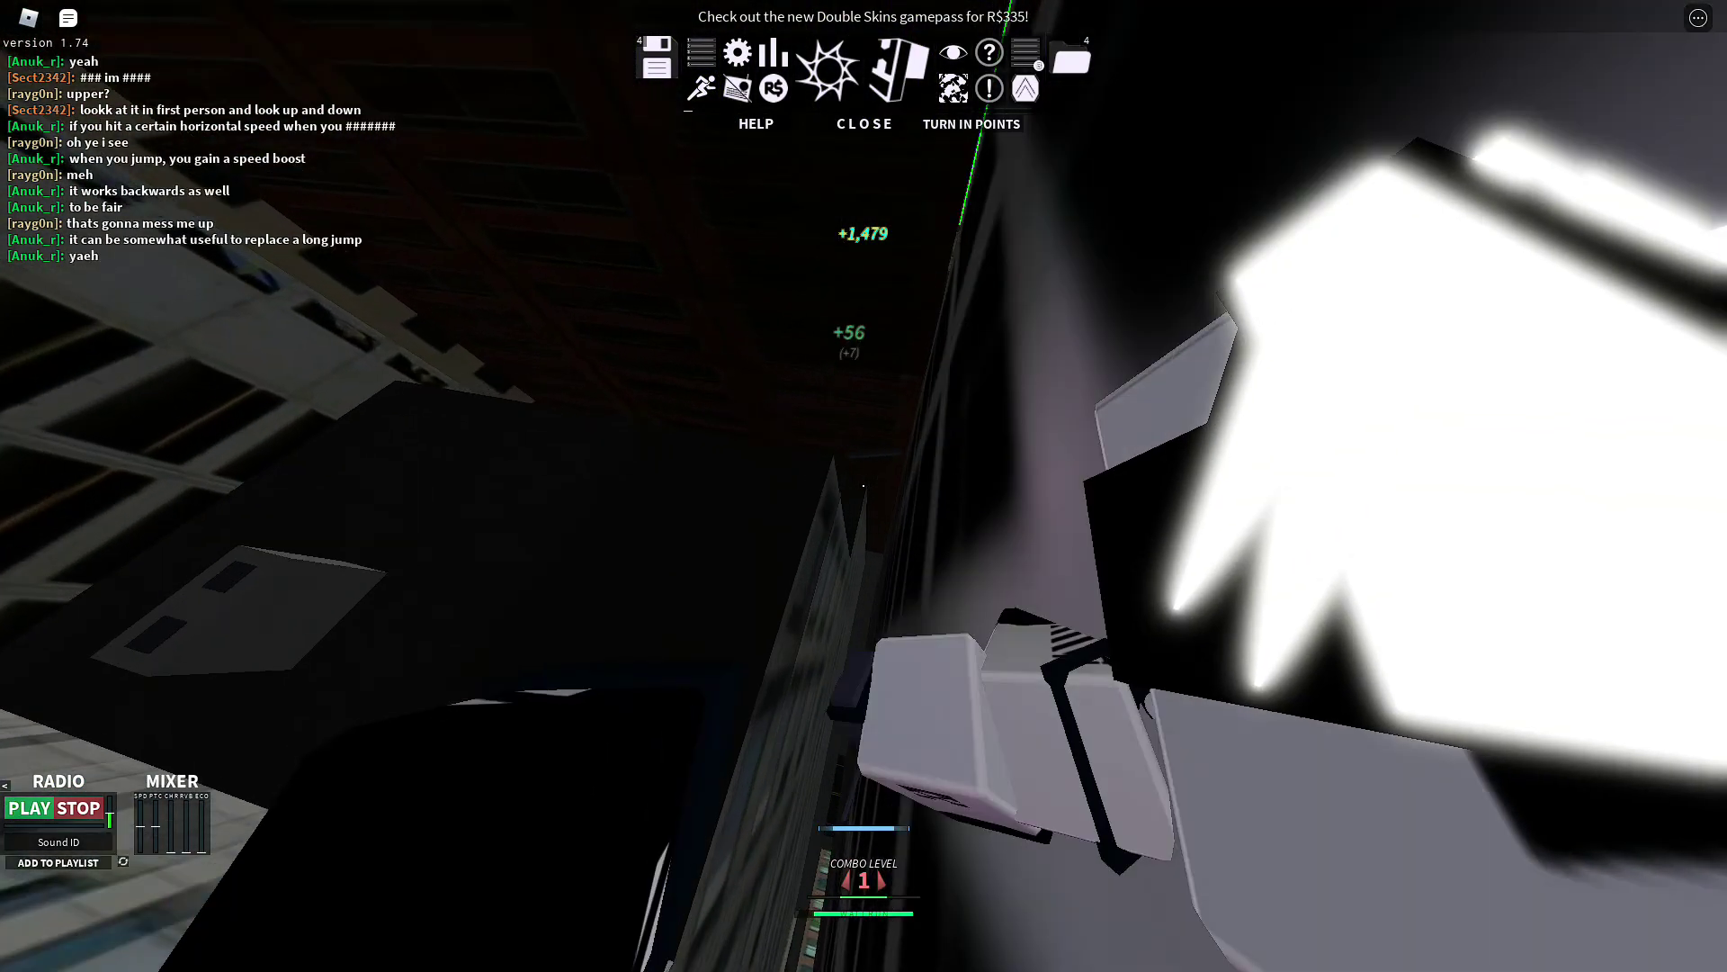
key(space)
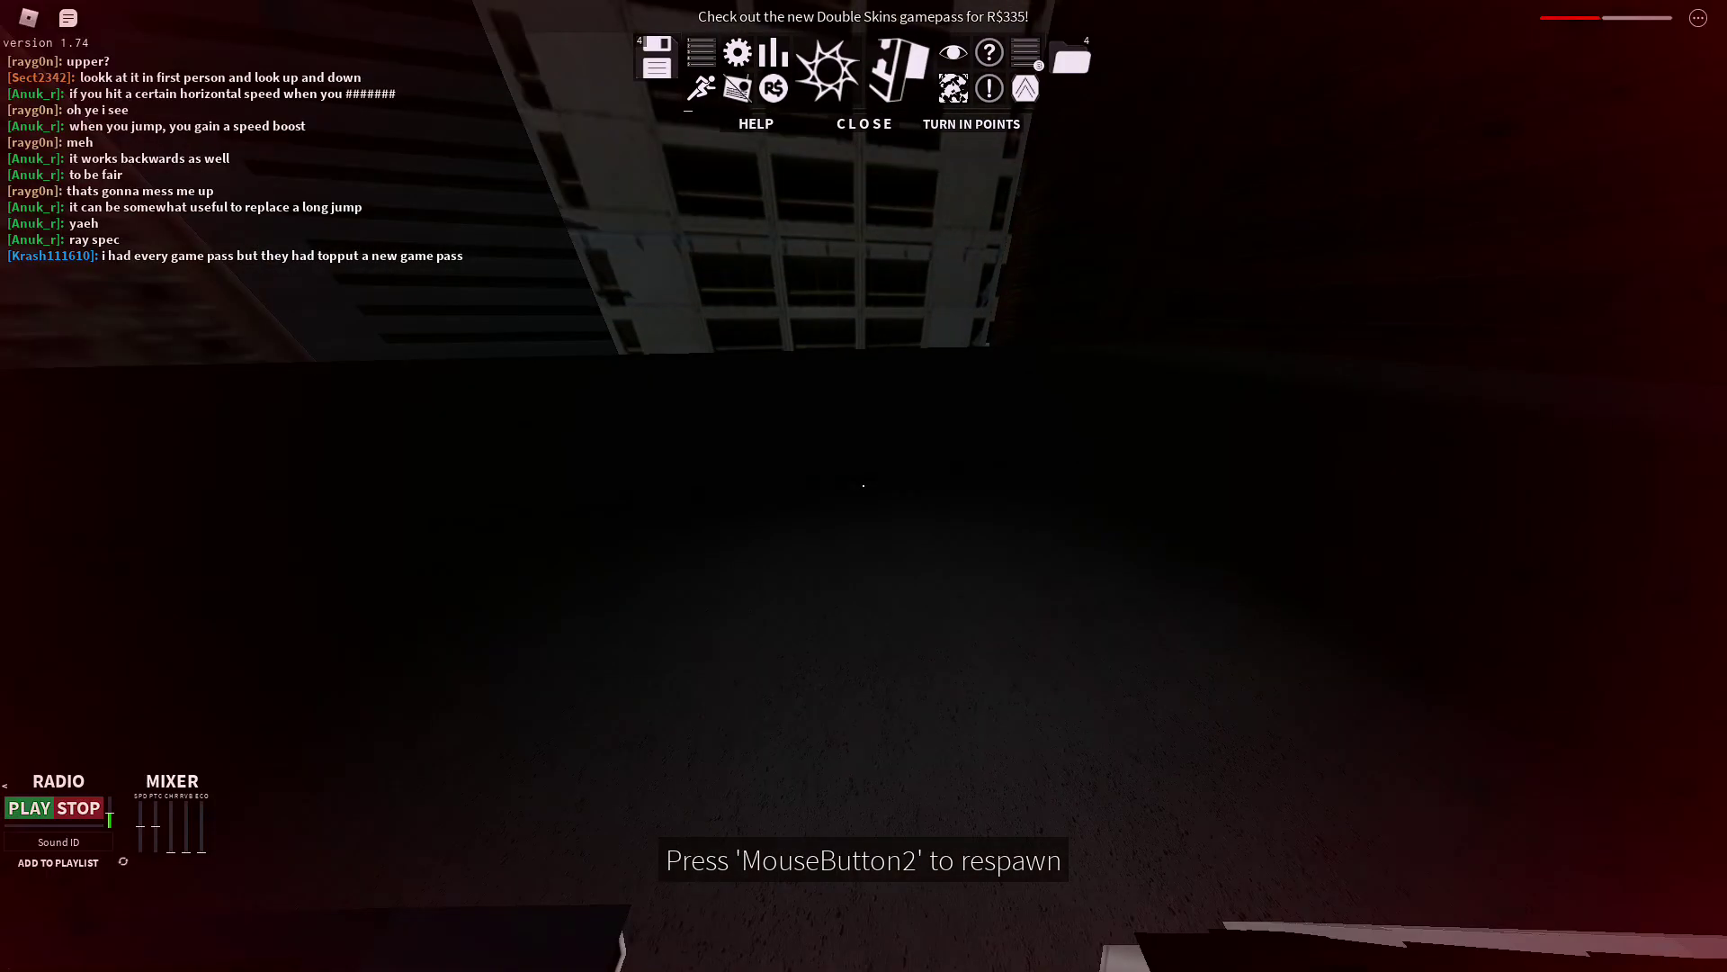
right_click(863, 485)
Run across the rooftop, wall-run and leap between buildings, dropping and regrabbing walls
key(w)
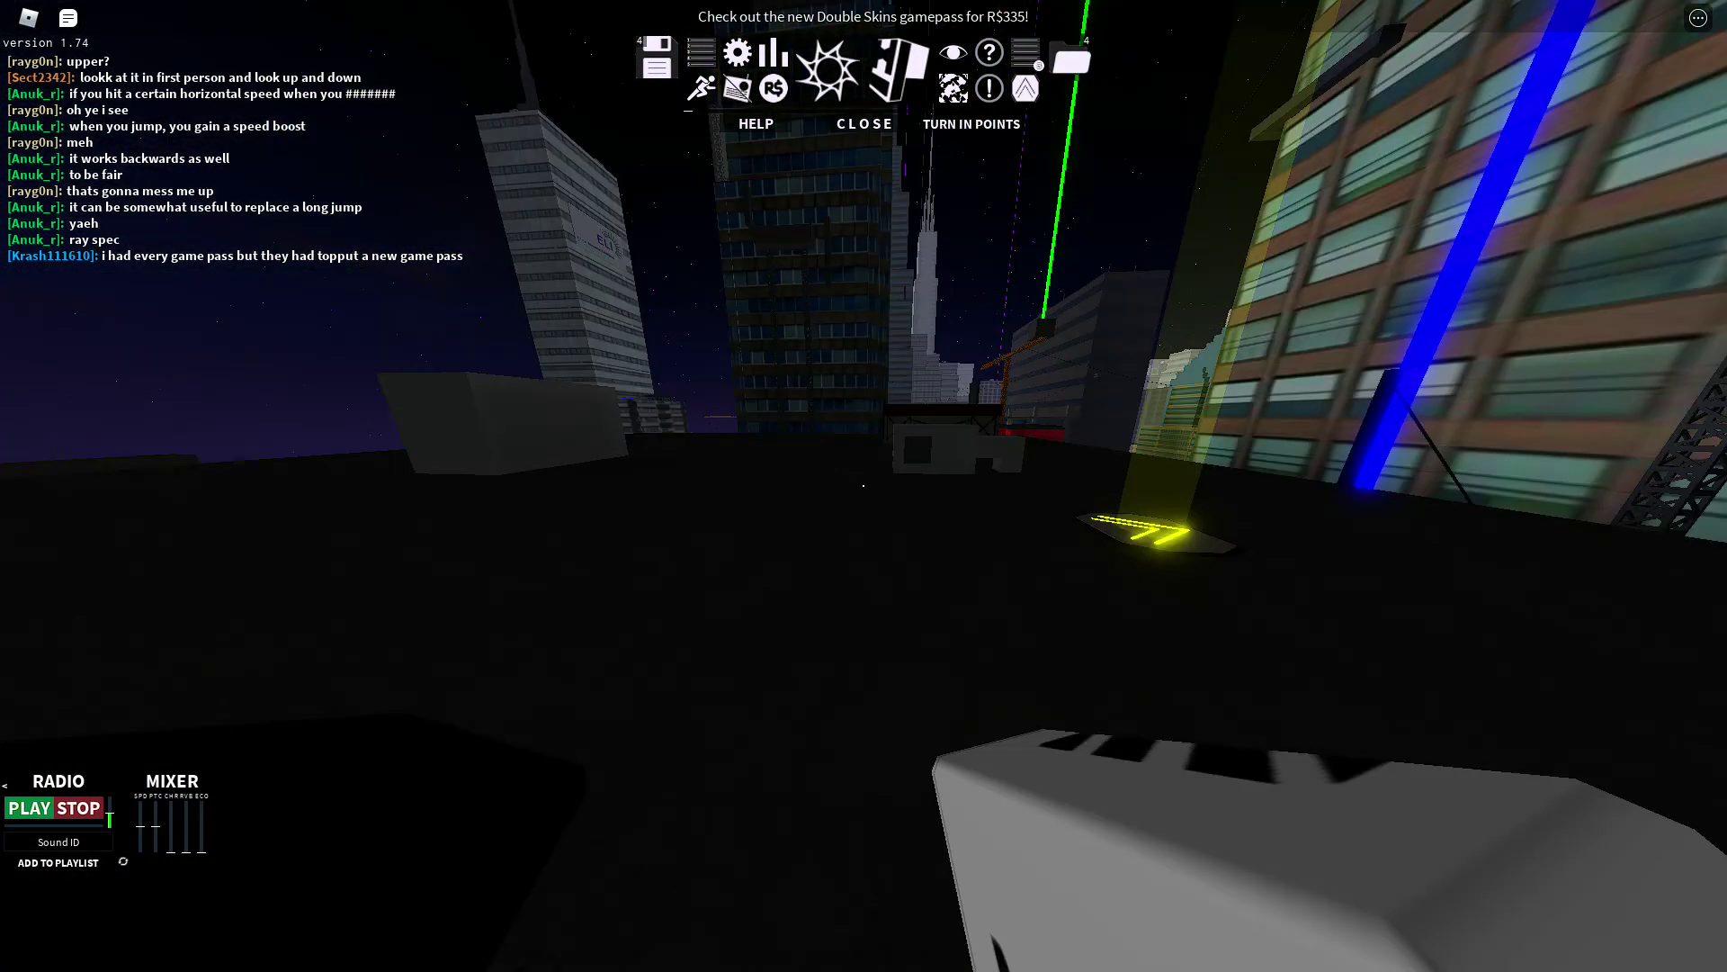
key(space)
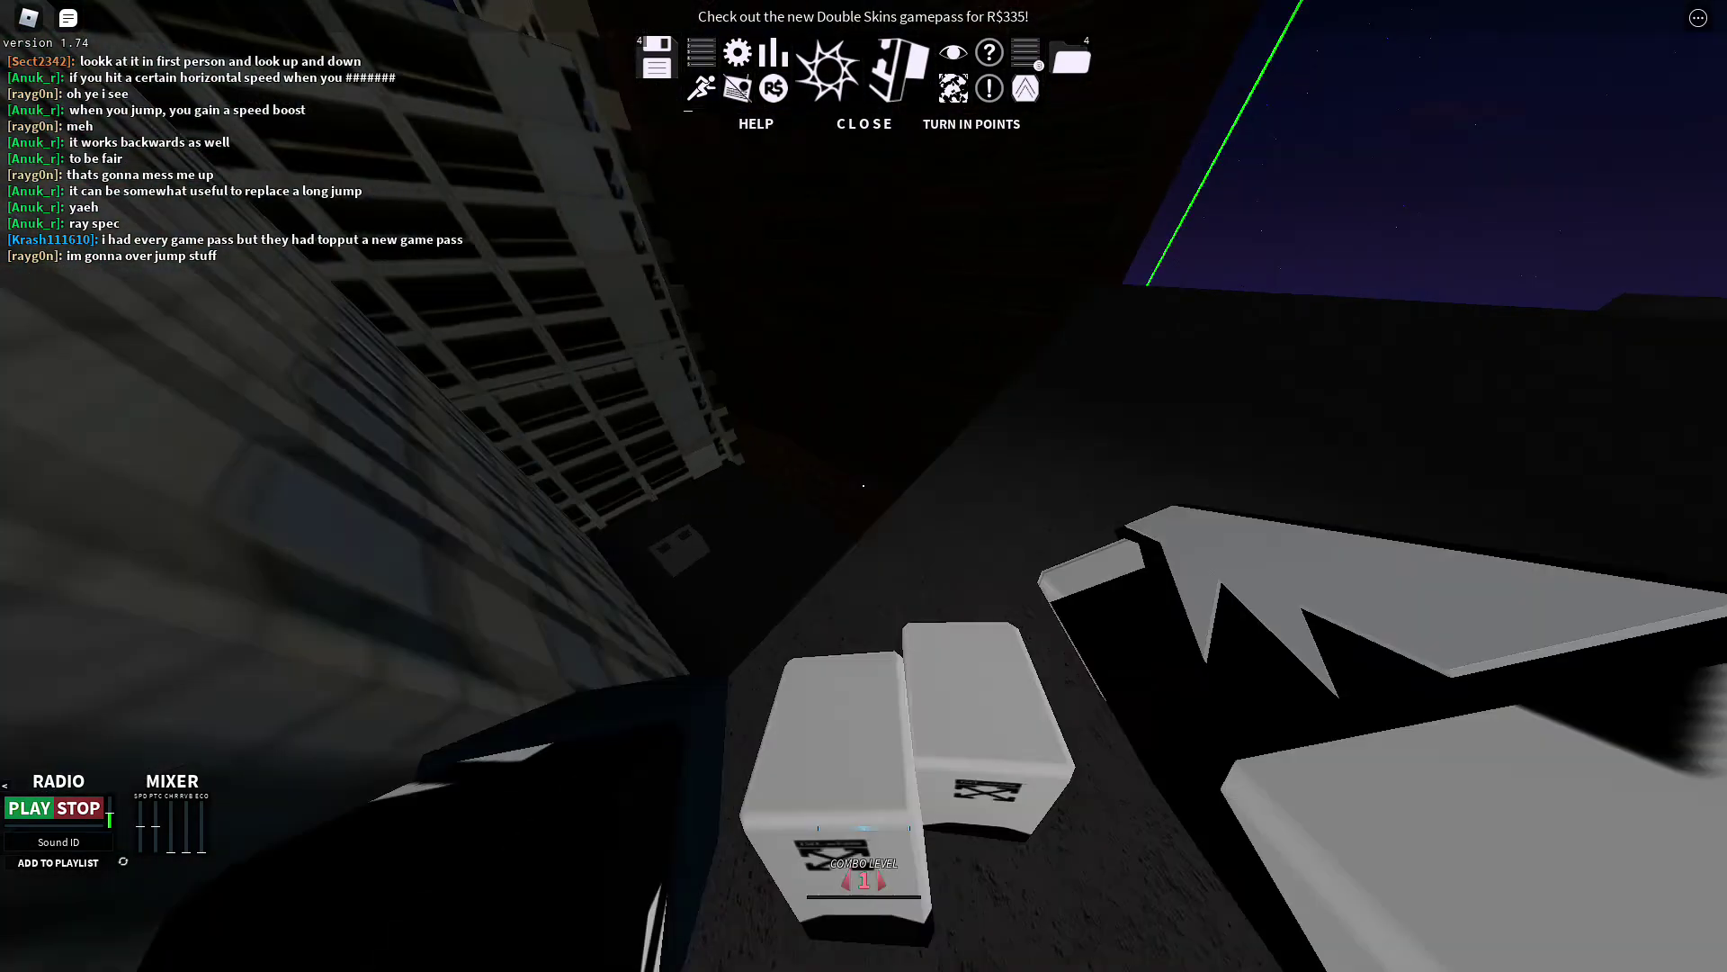
key(space)
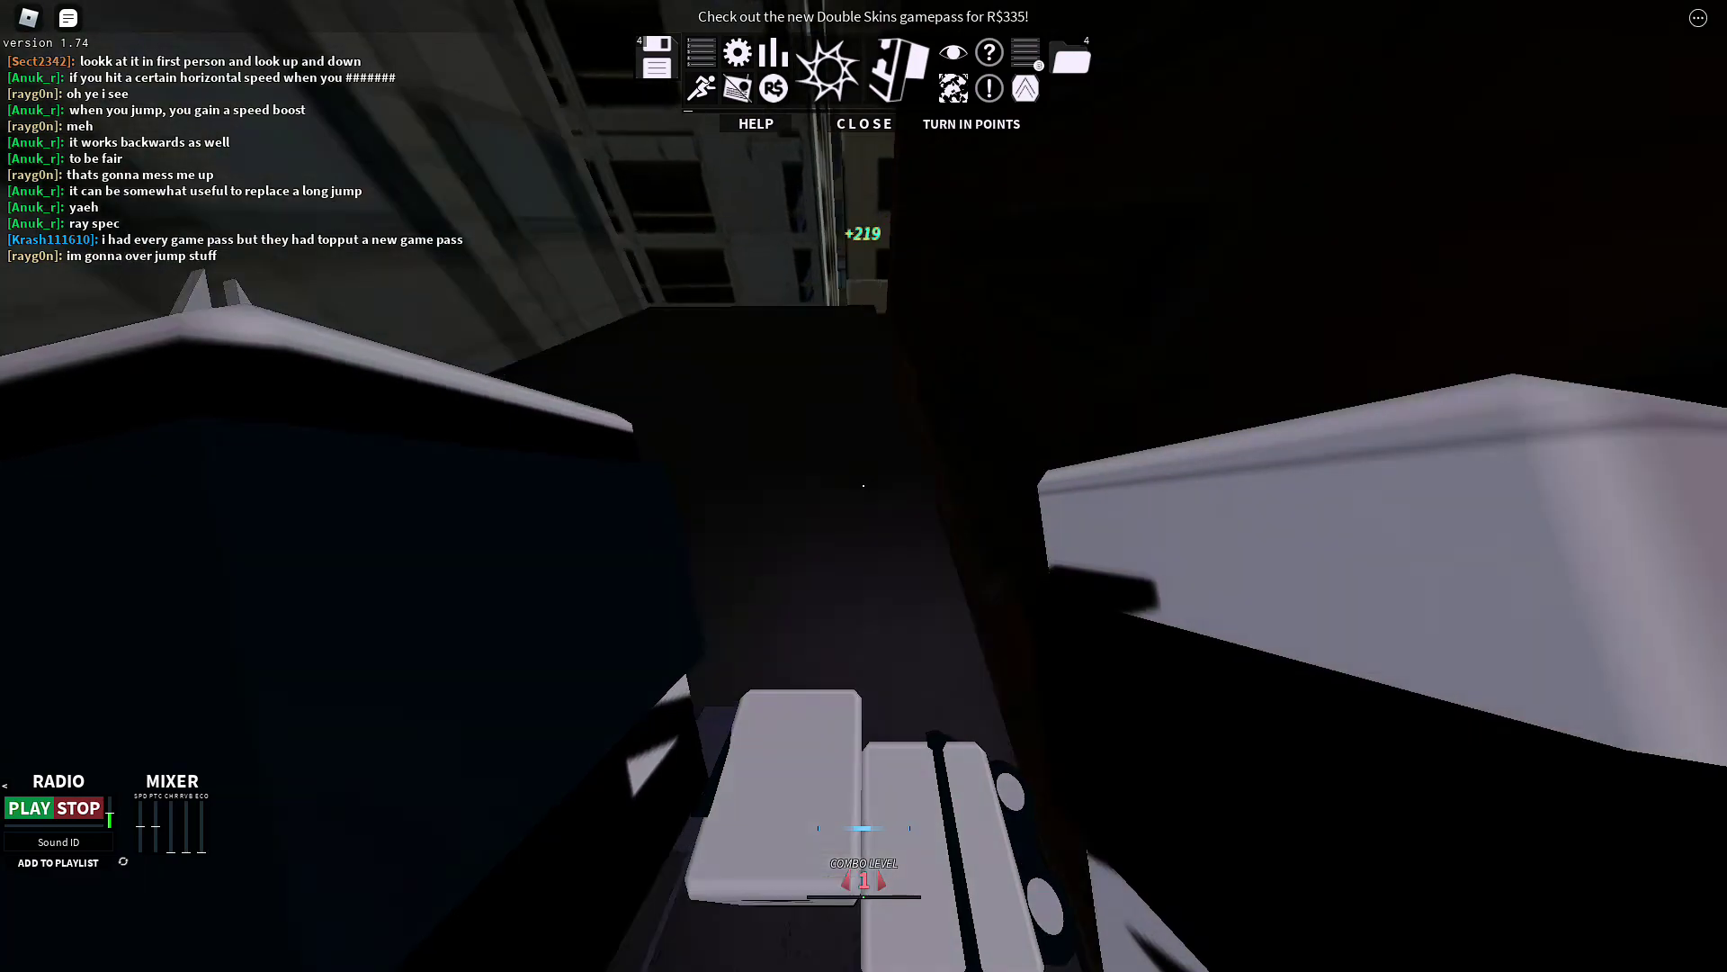
key(space)
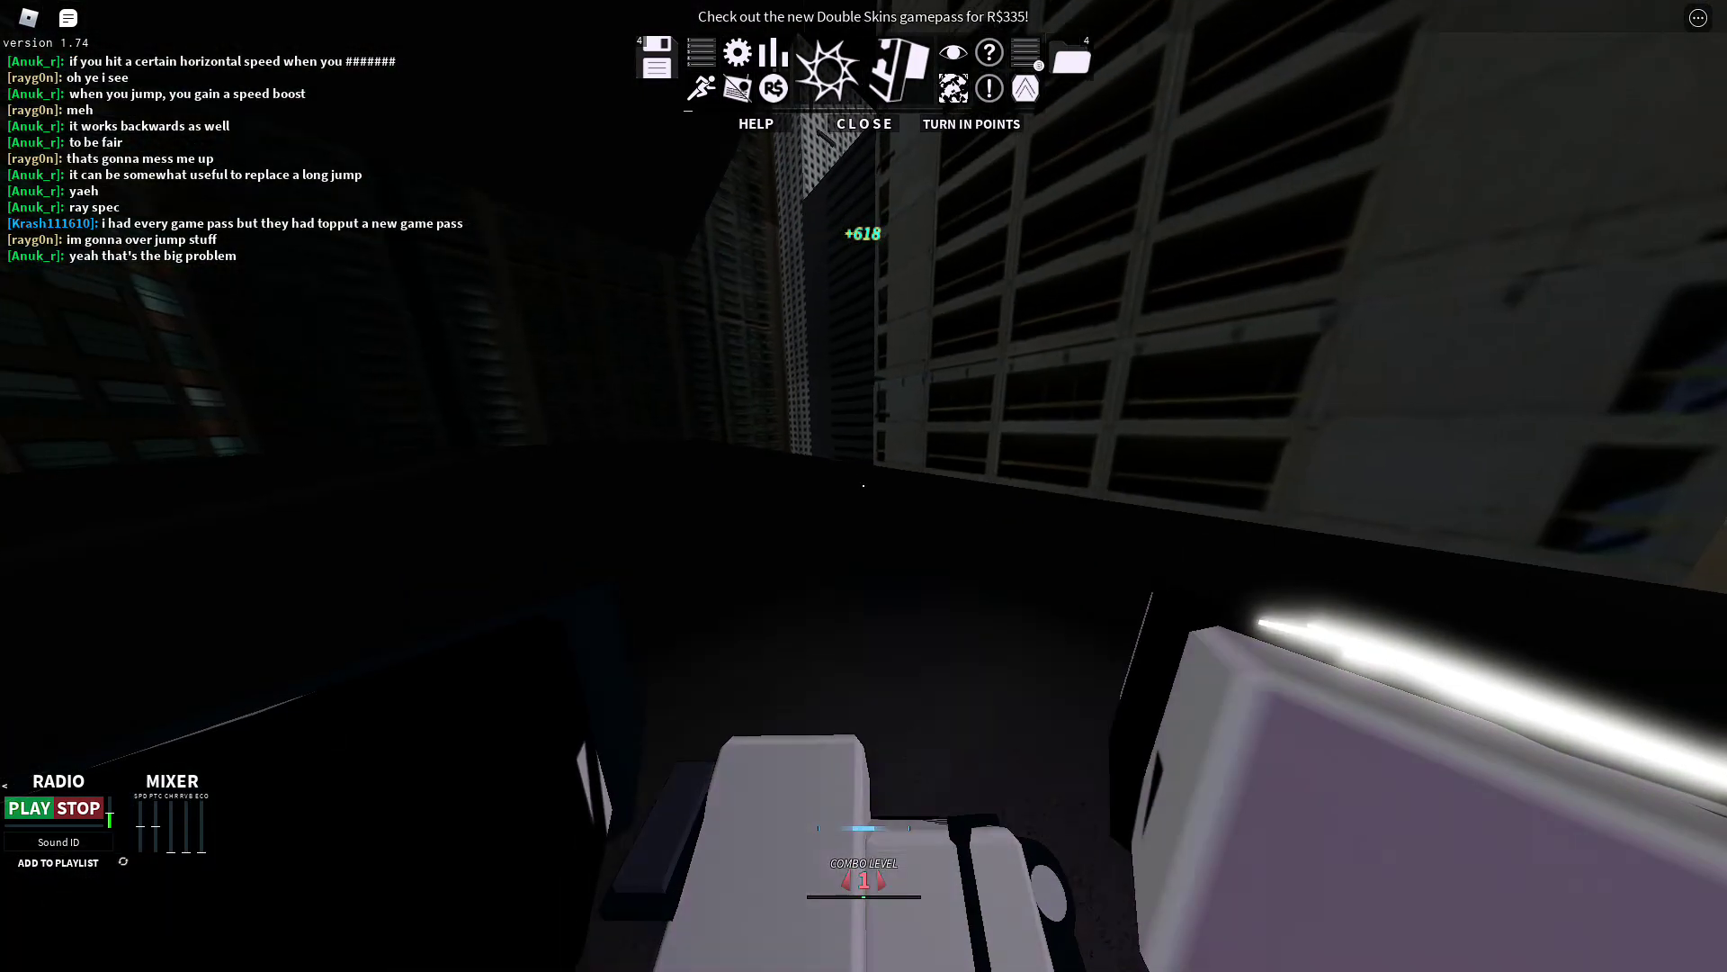
key(space)
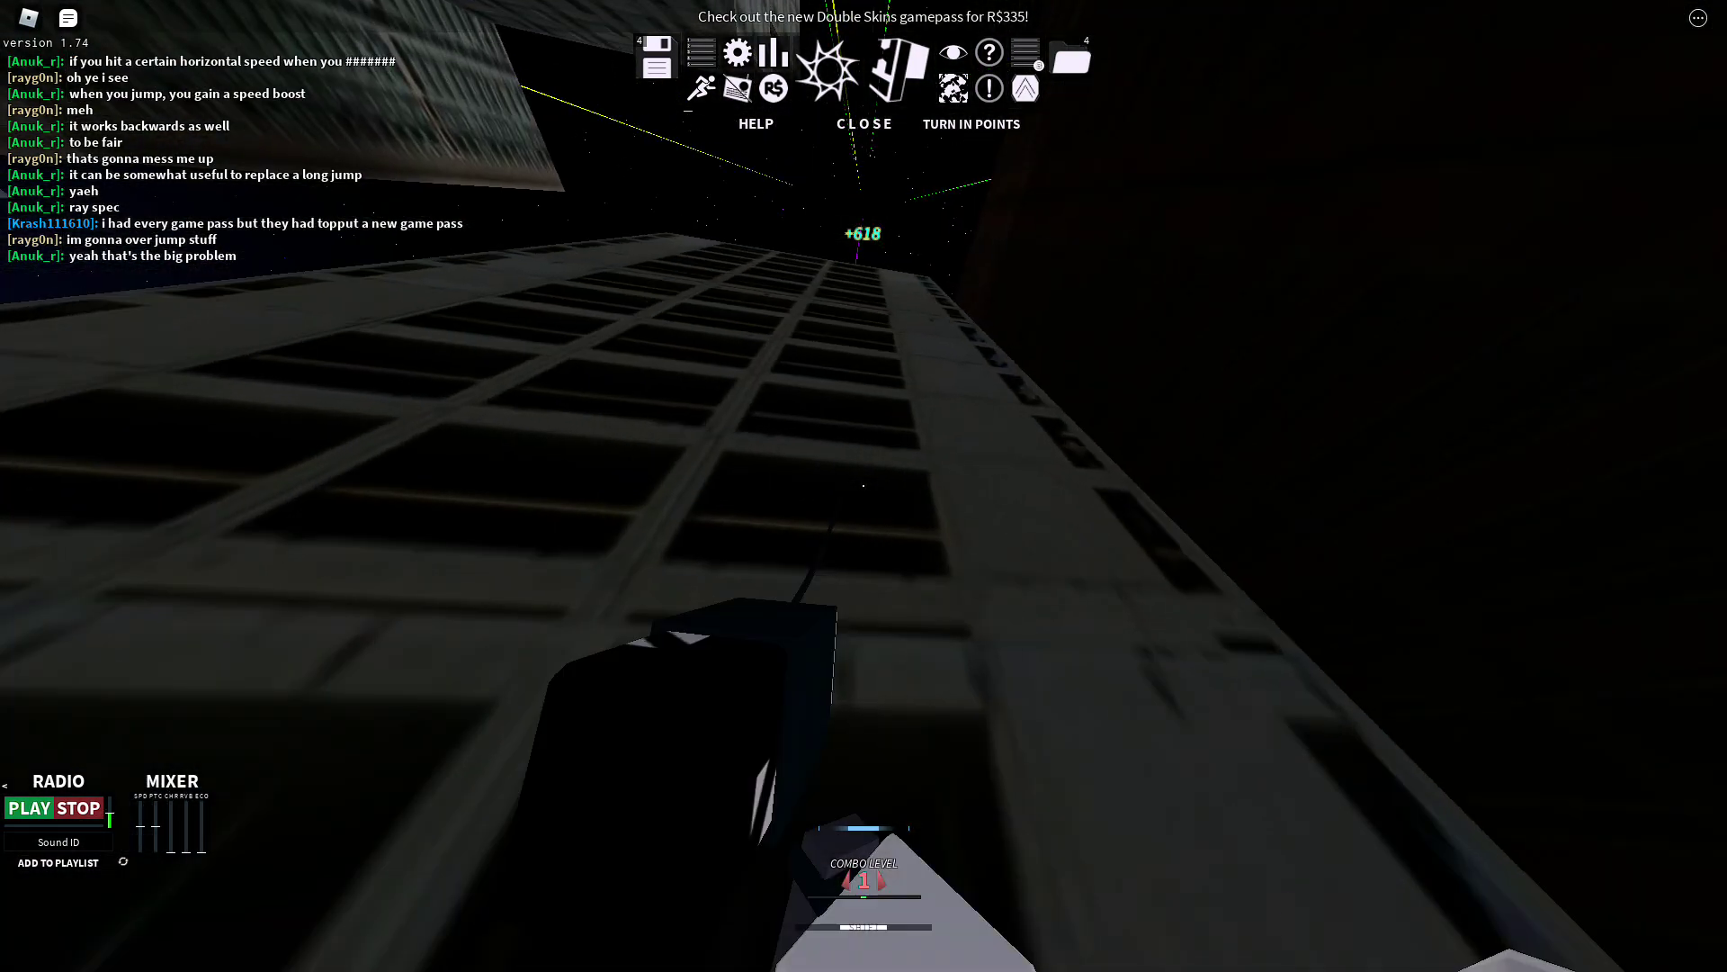
key(space)
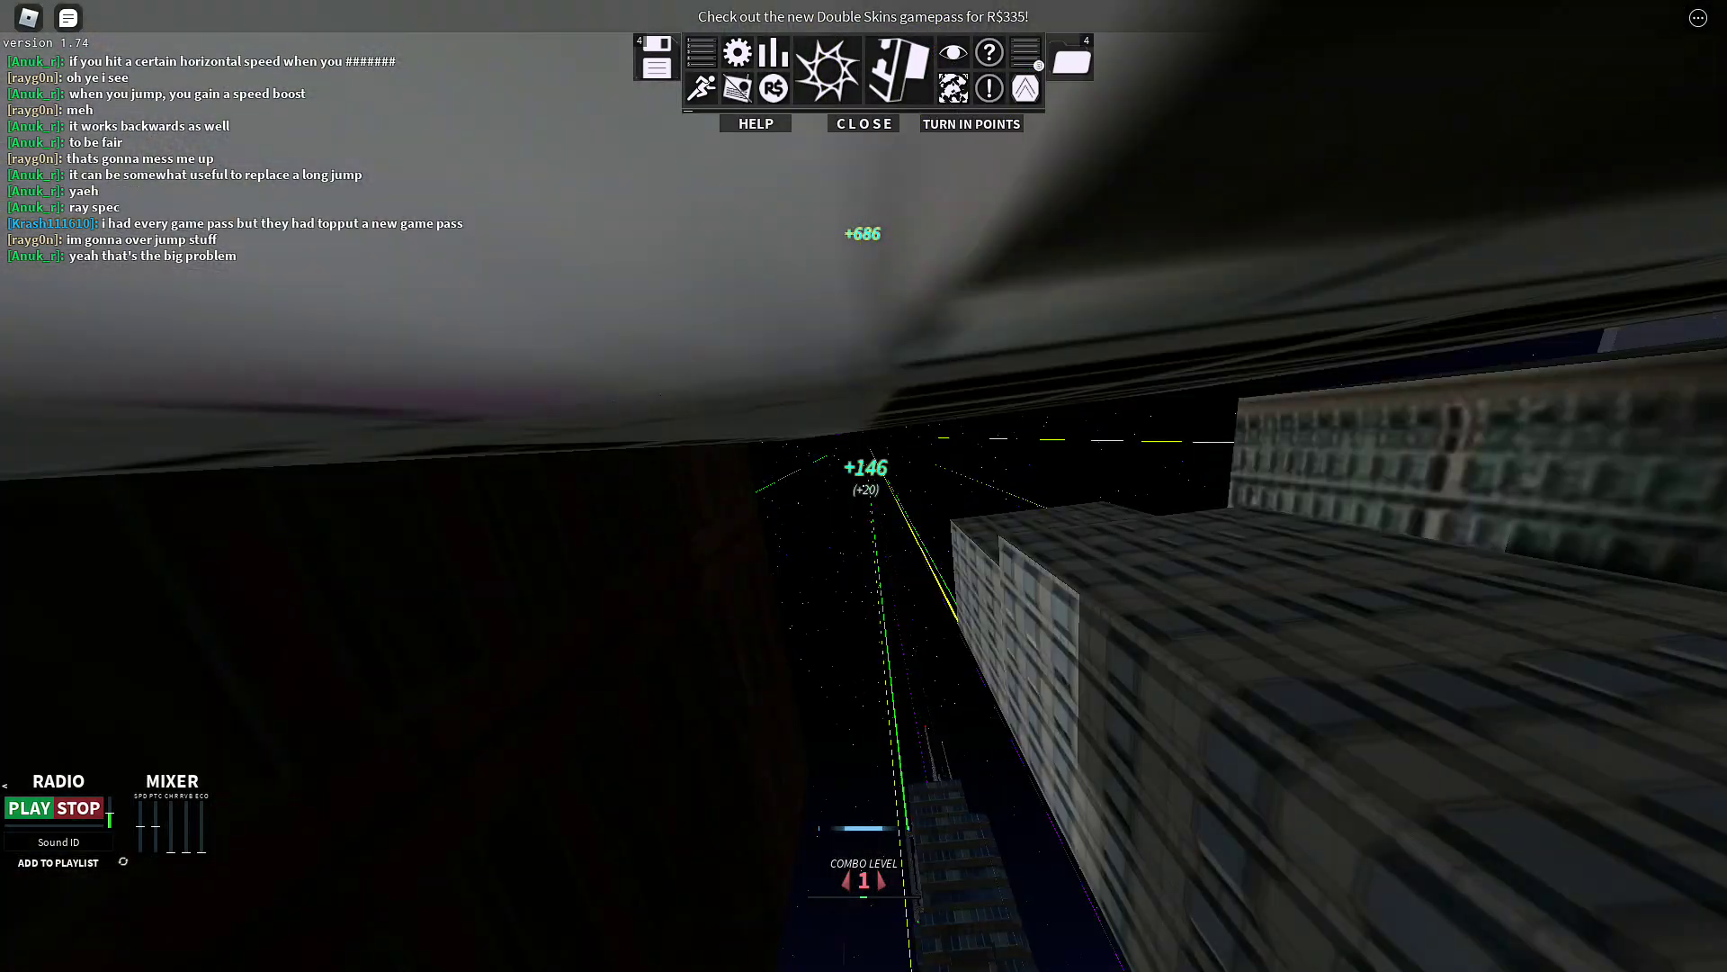
key(space)
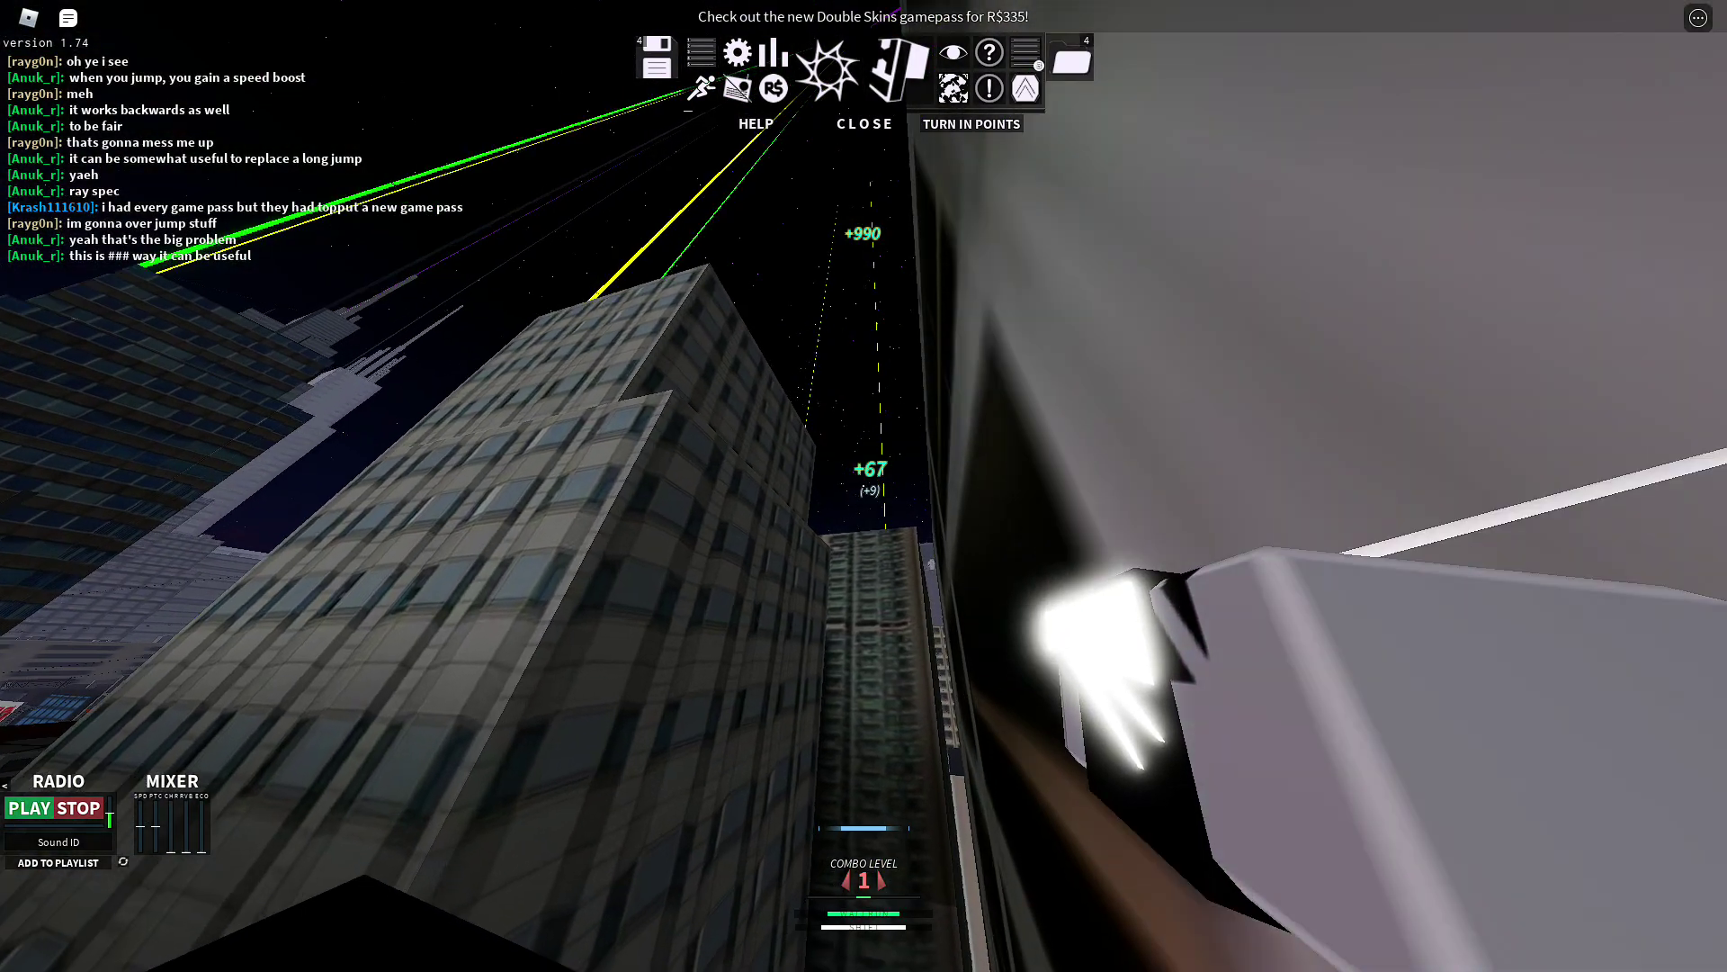
Vault across rooftops, respawn beside the tall building and step onto the rooftop ledge
key(space)
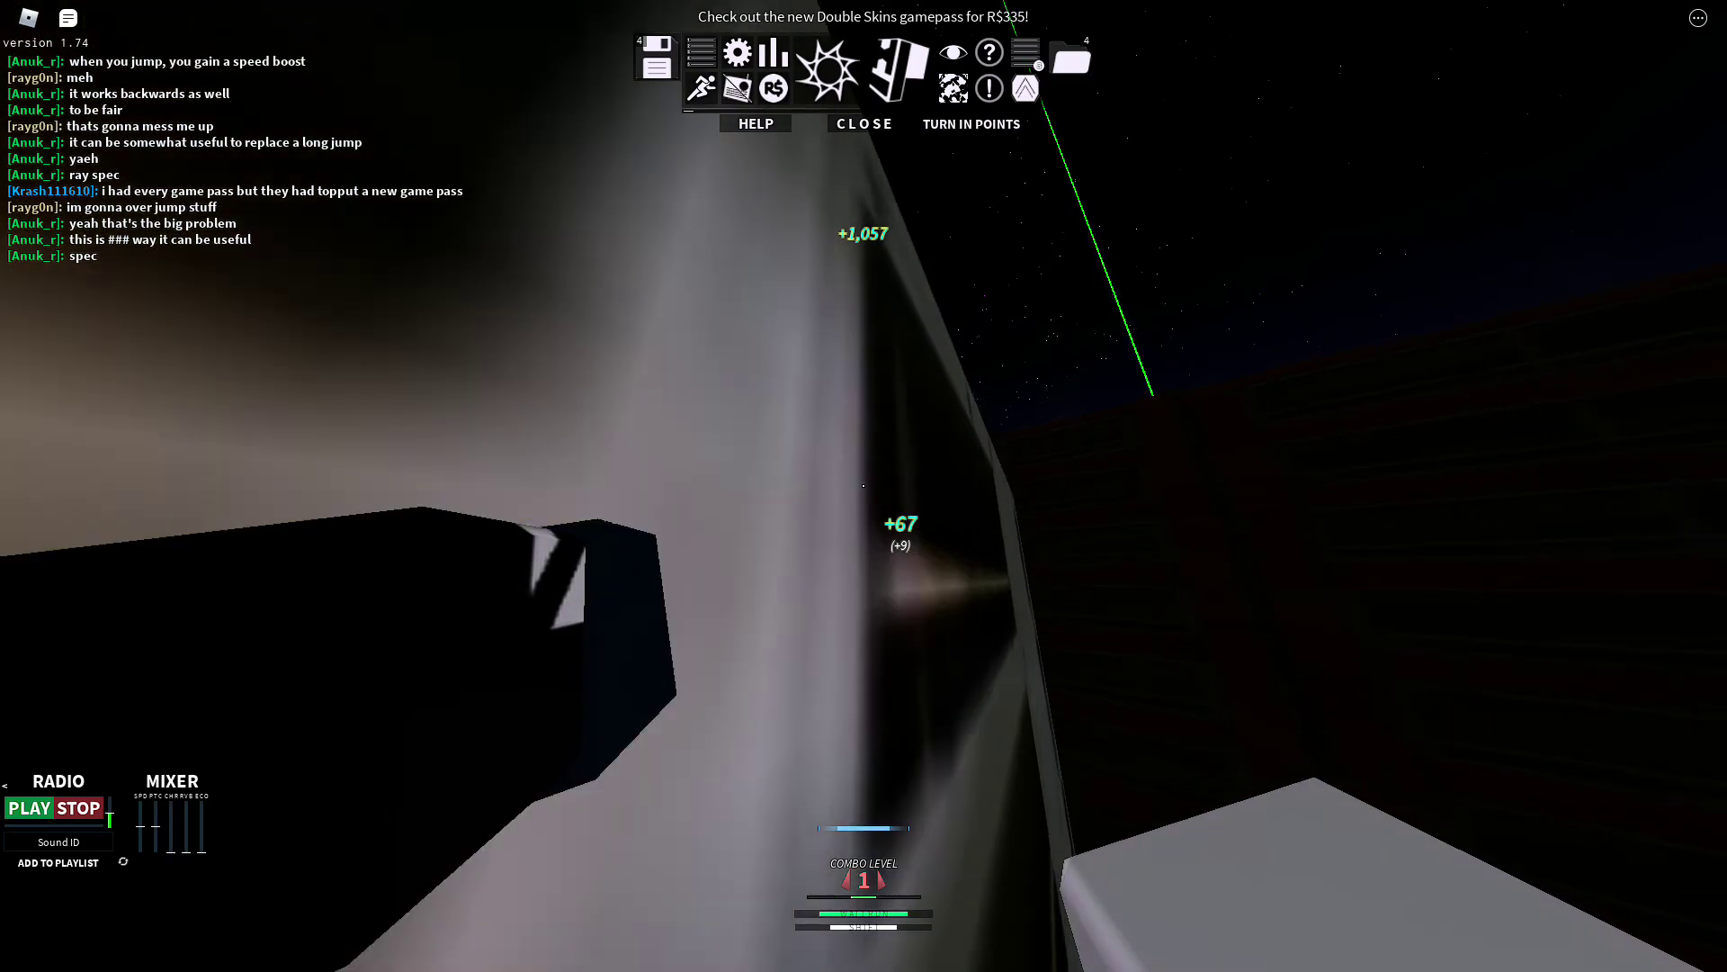
key(space)
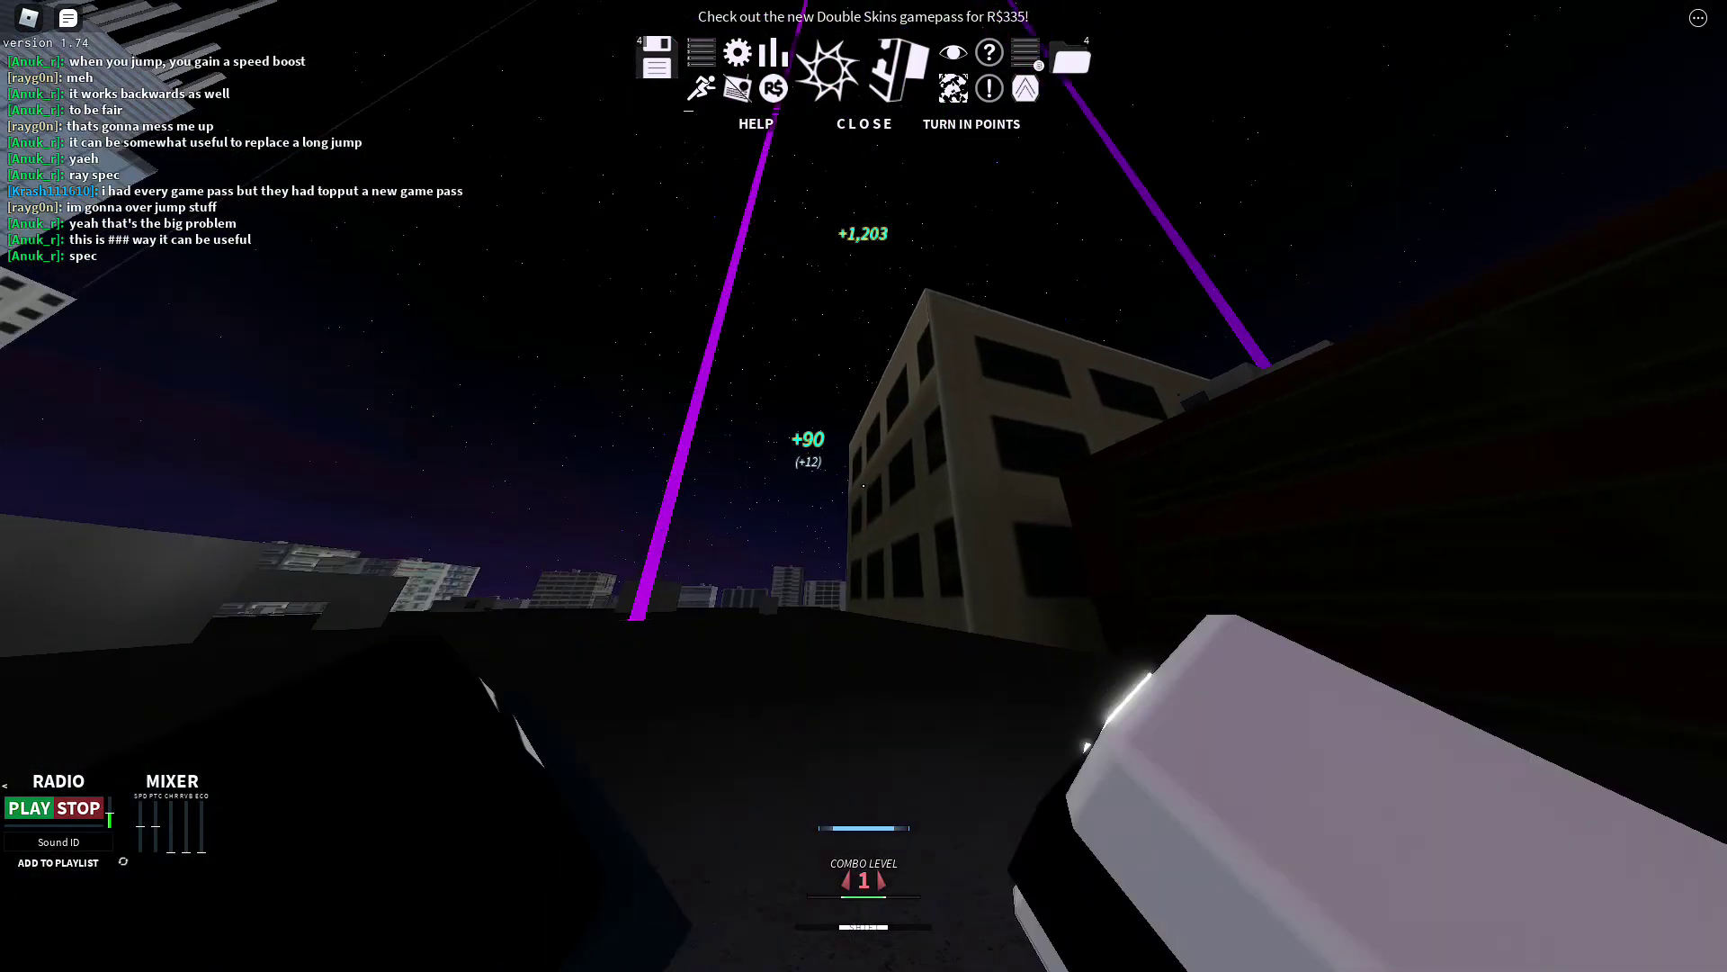
key(space)
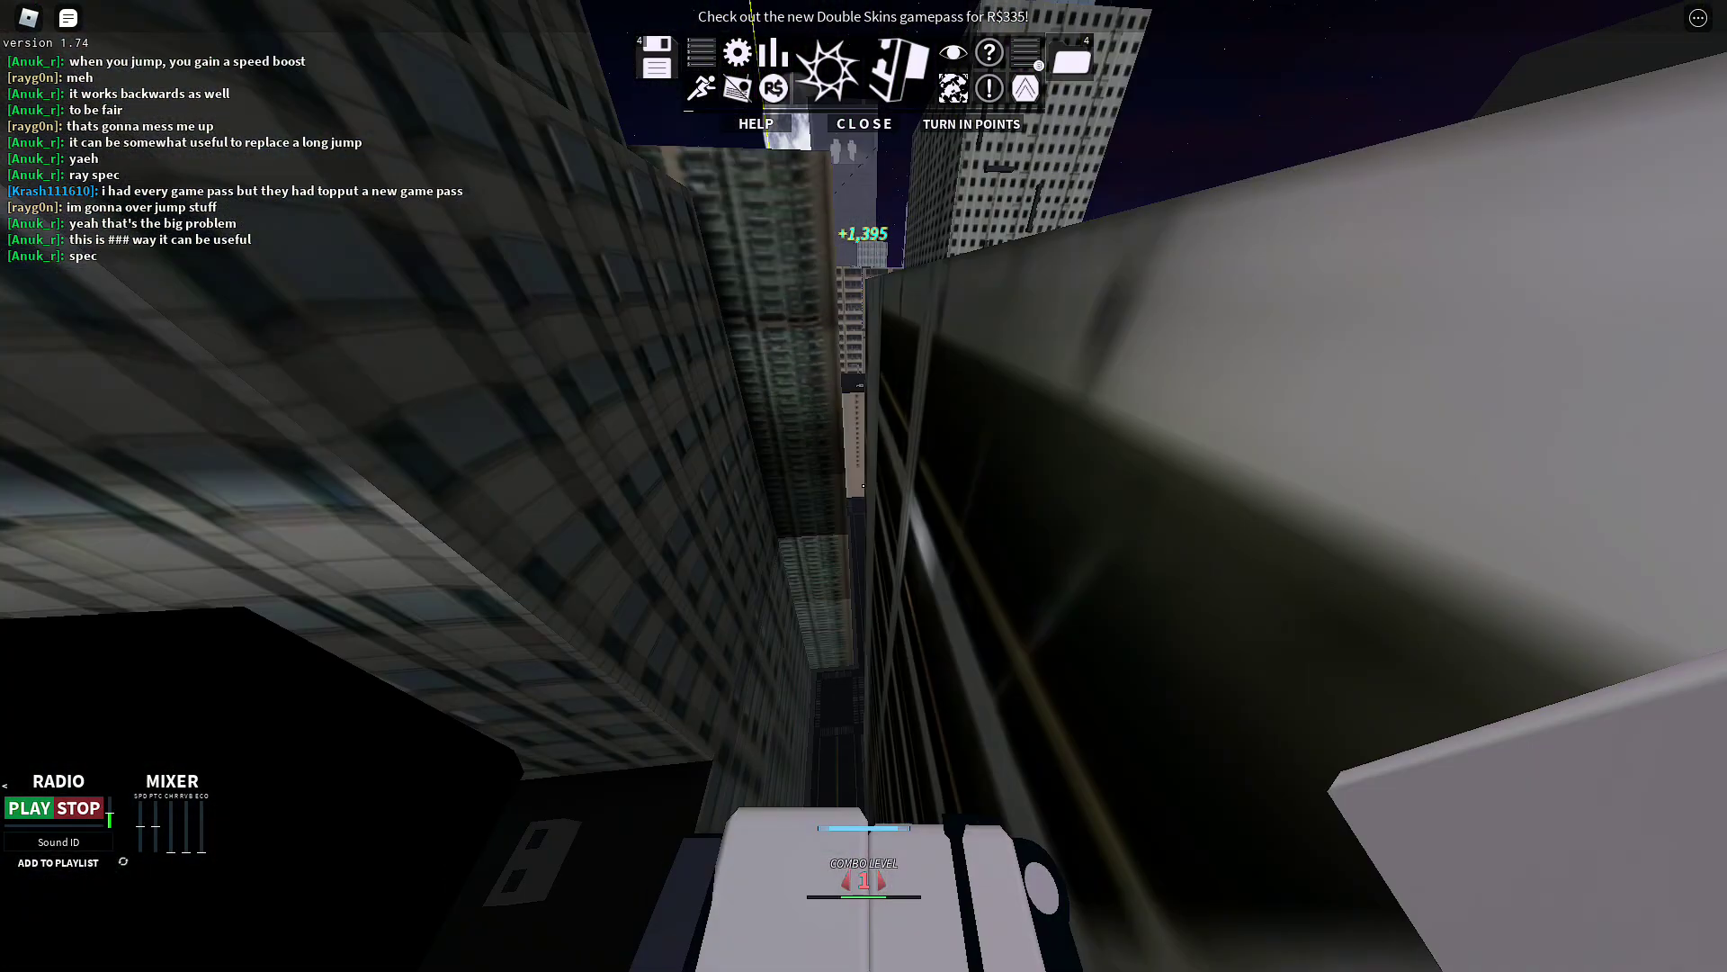
key(space)
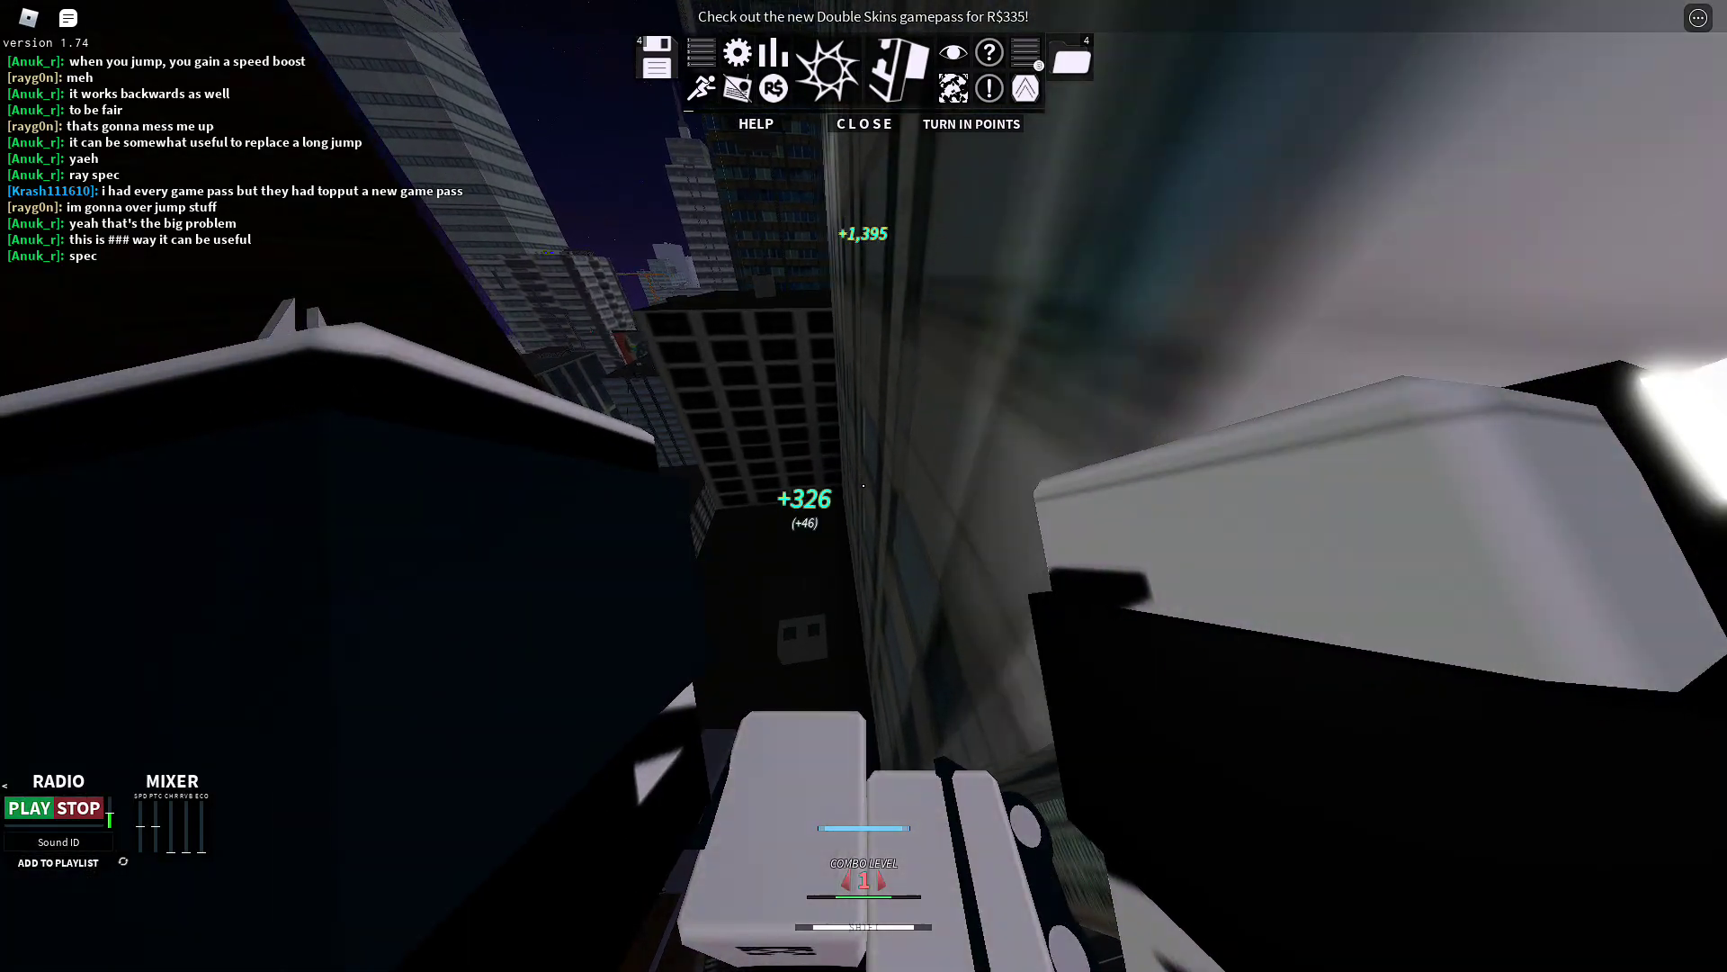
key(w)
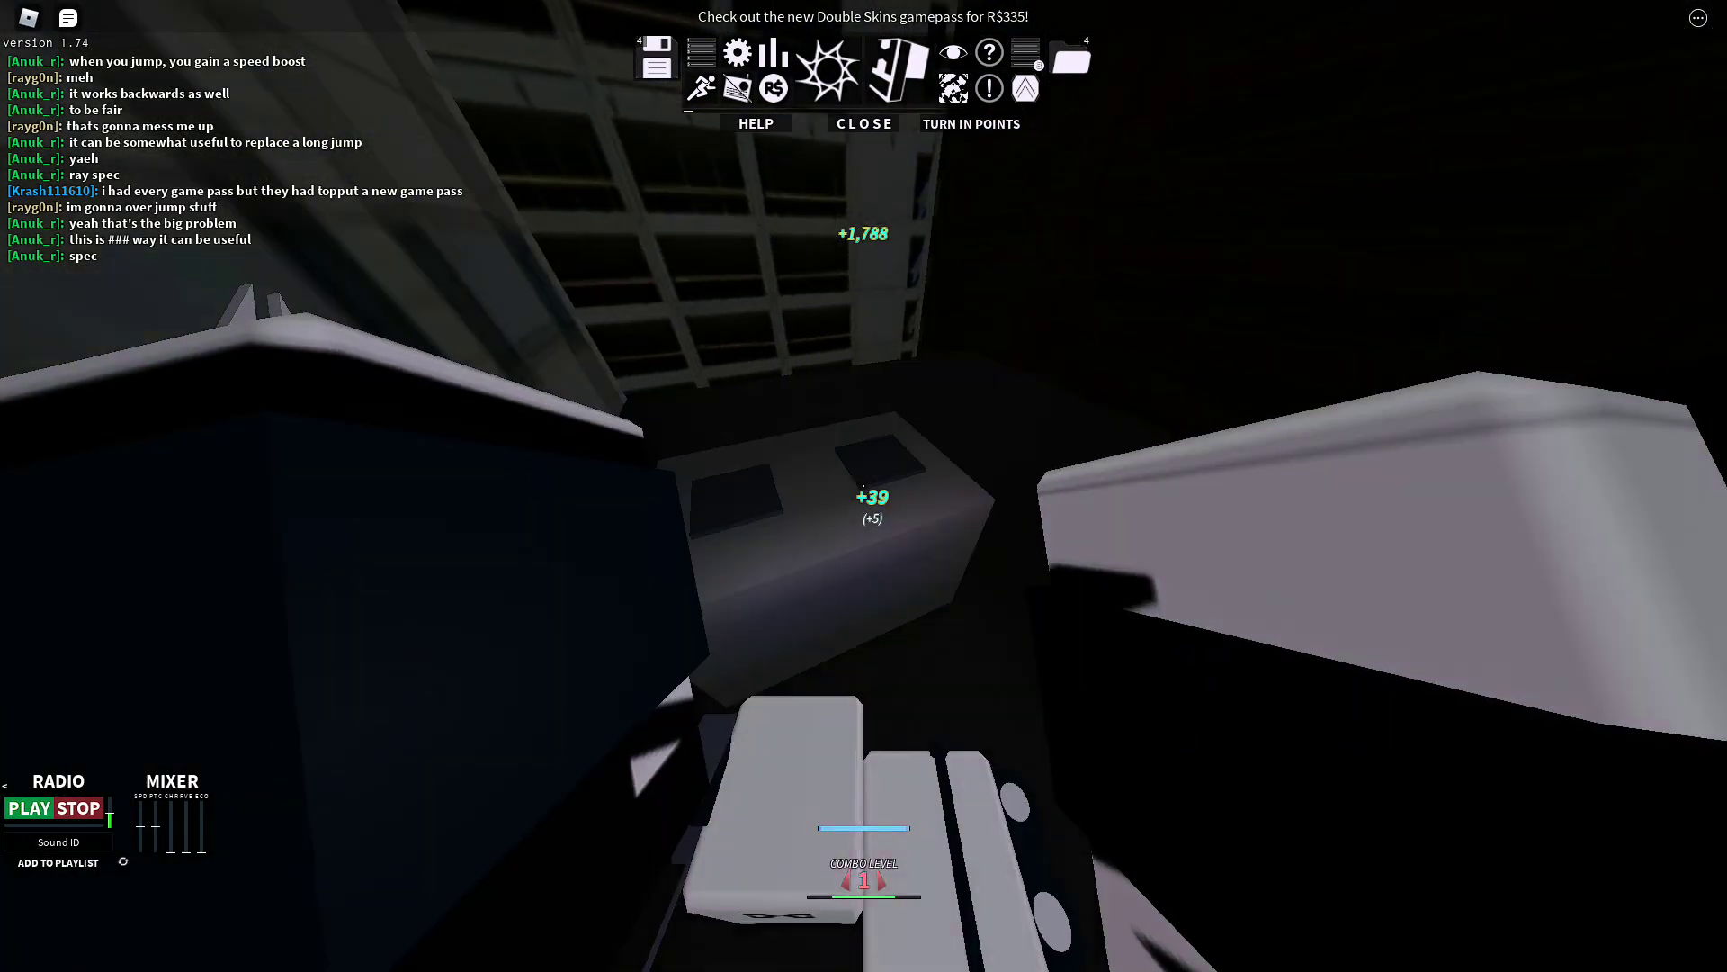
key(w)
key(w)
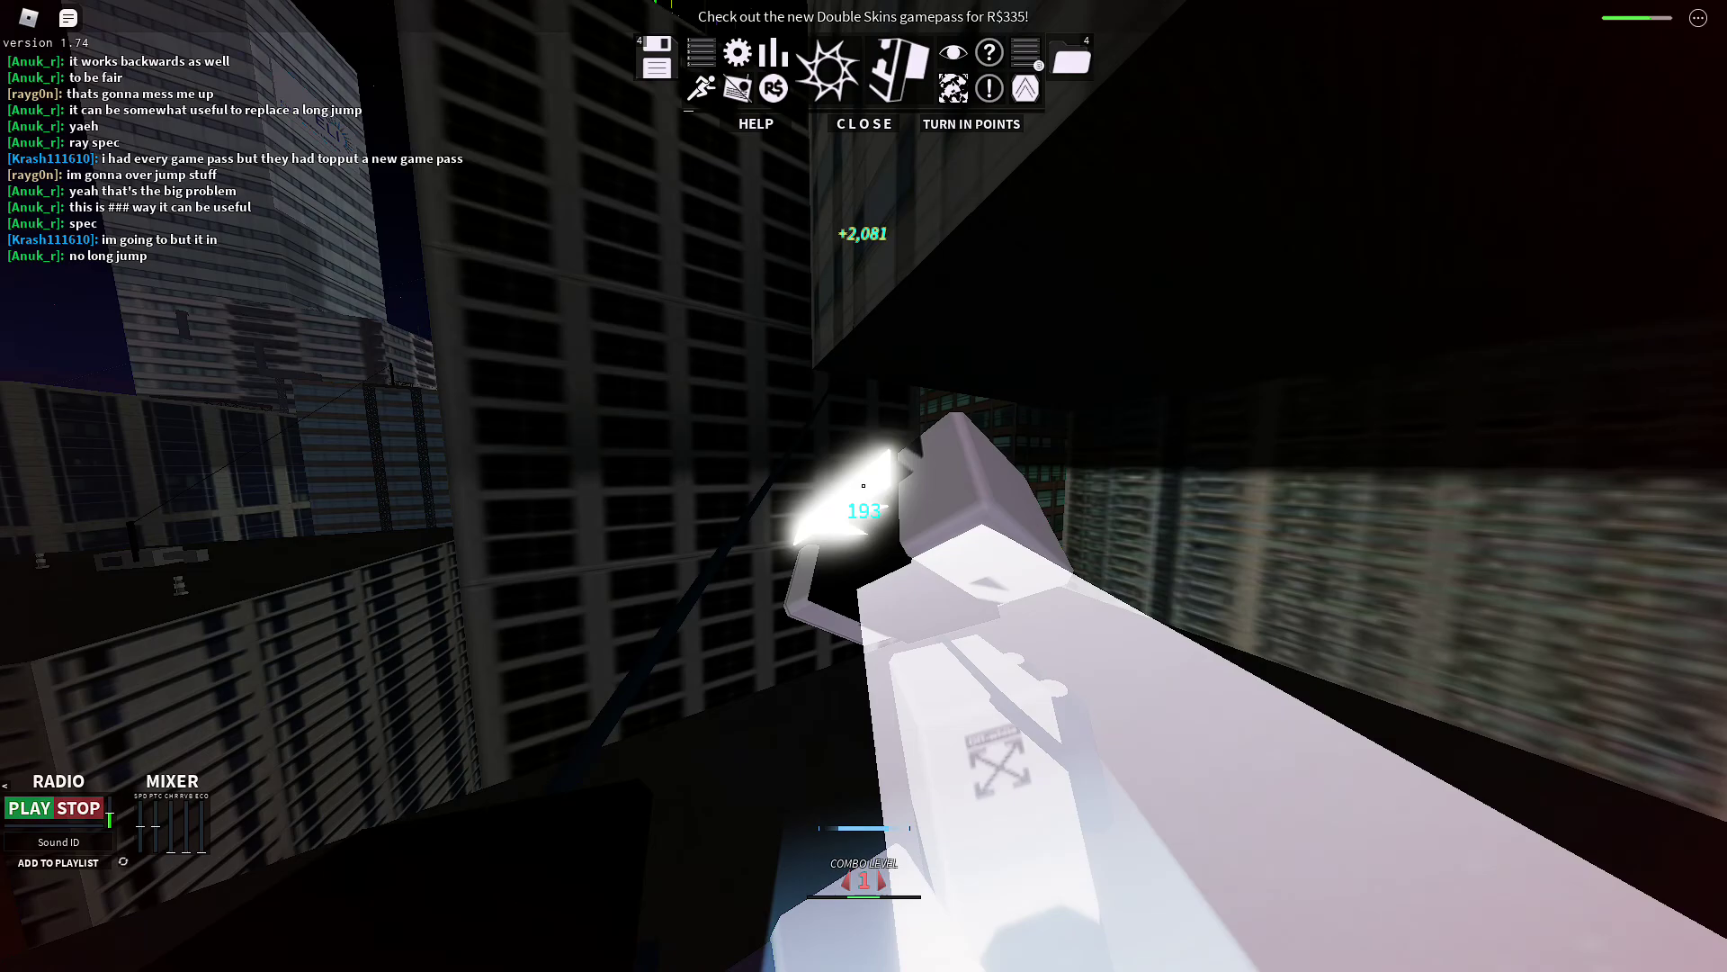
right_click(864, 483)
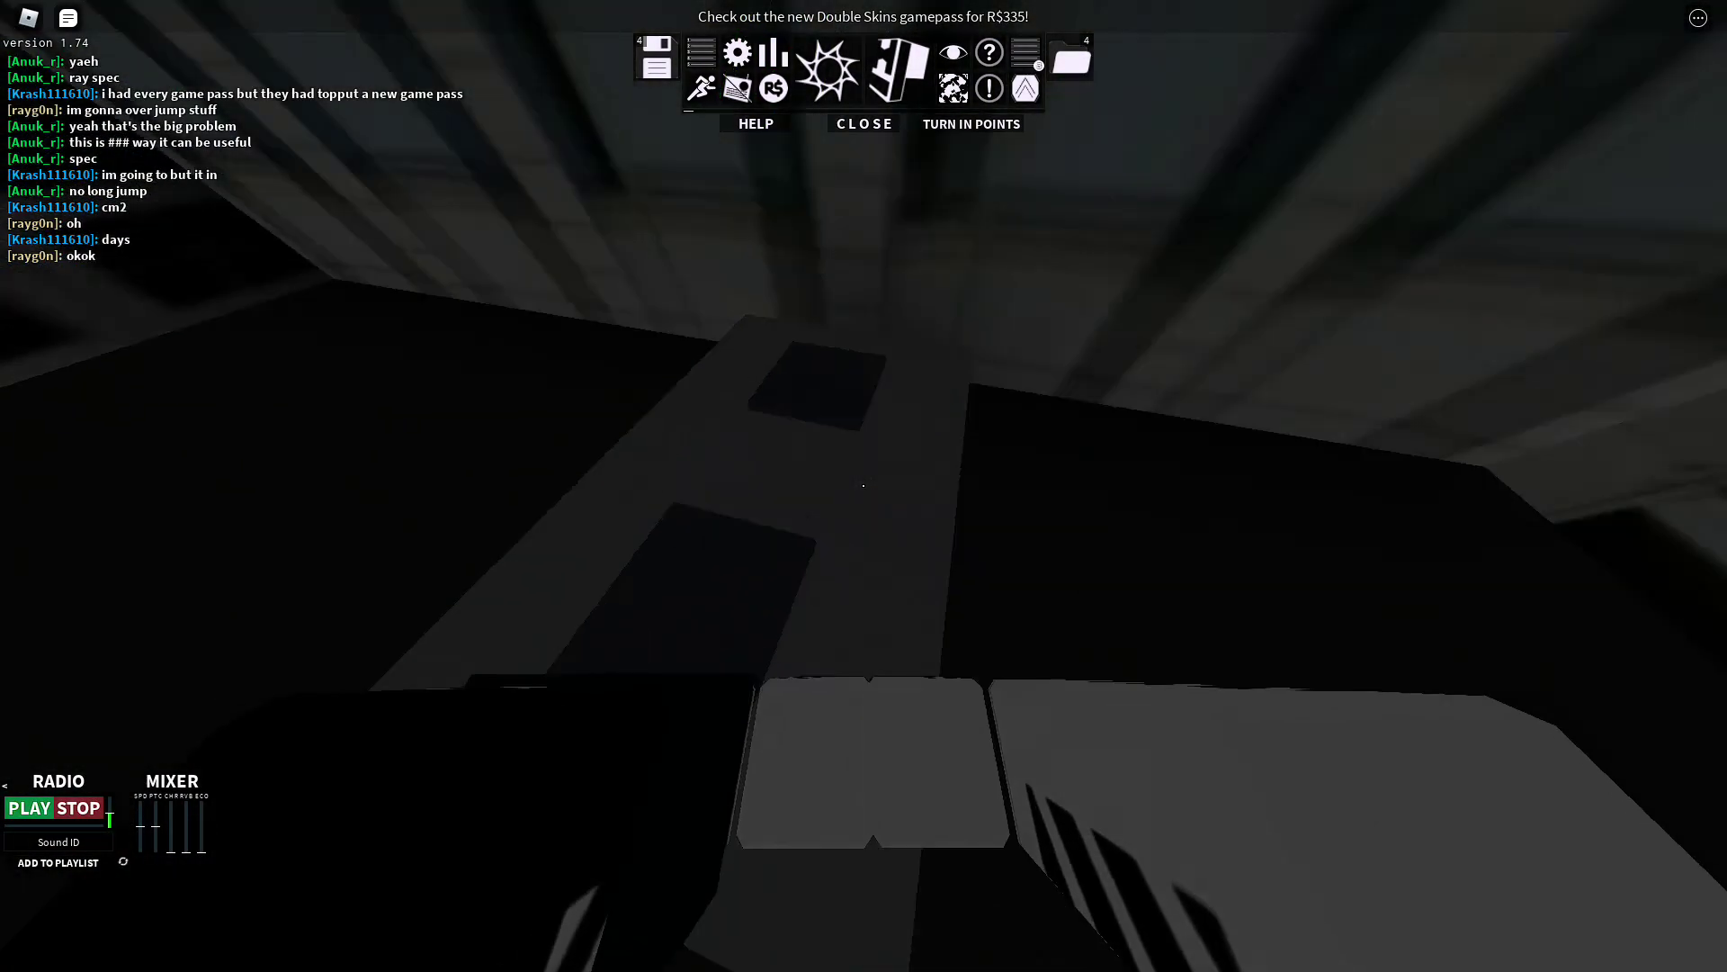
key(w)
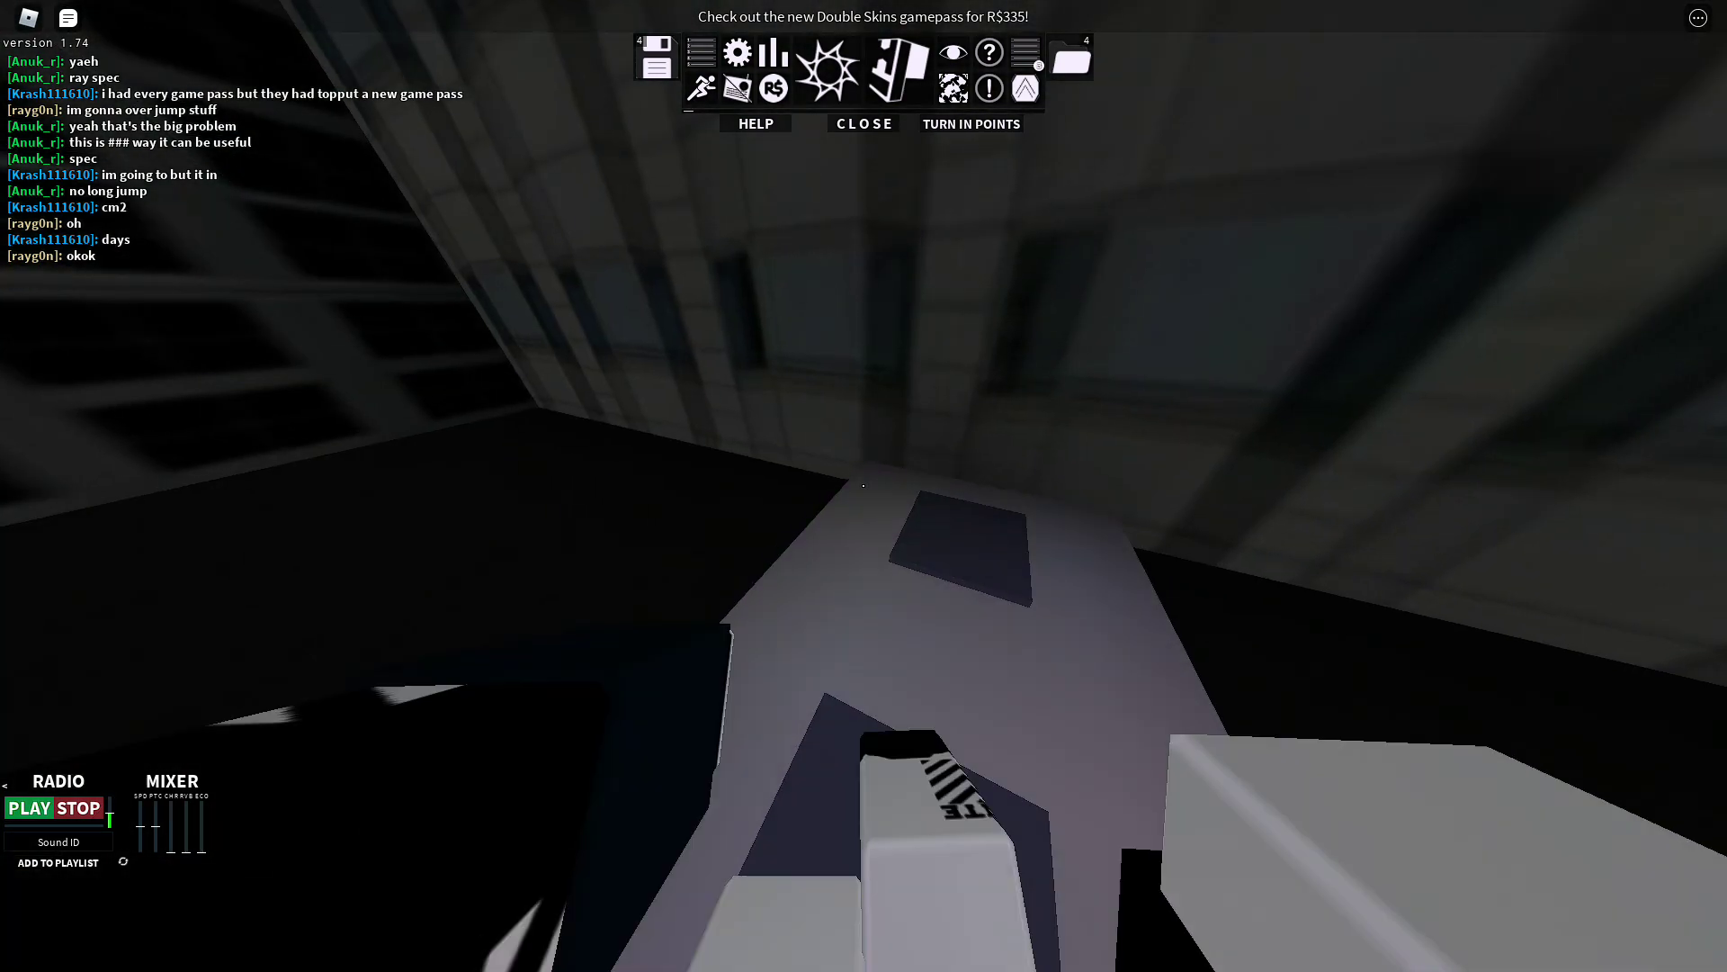
scroll(864, 484, down, 3)
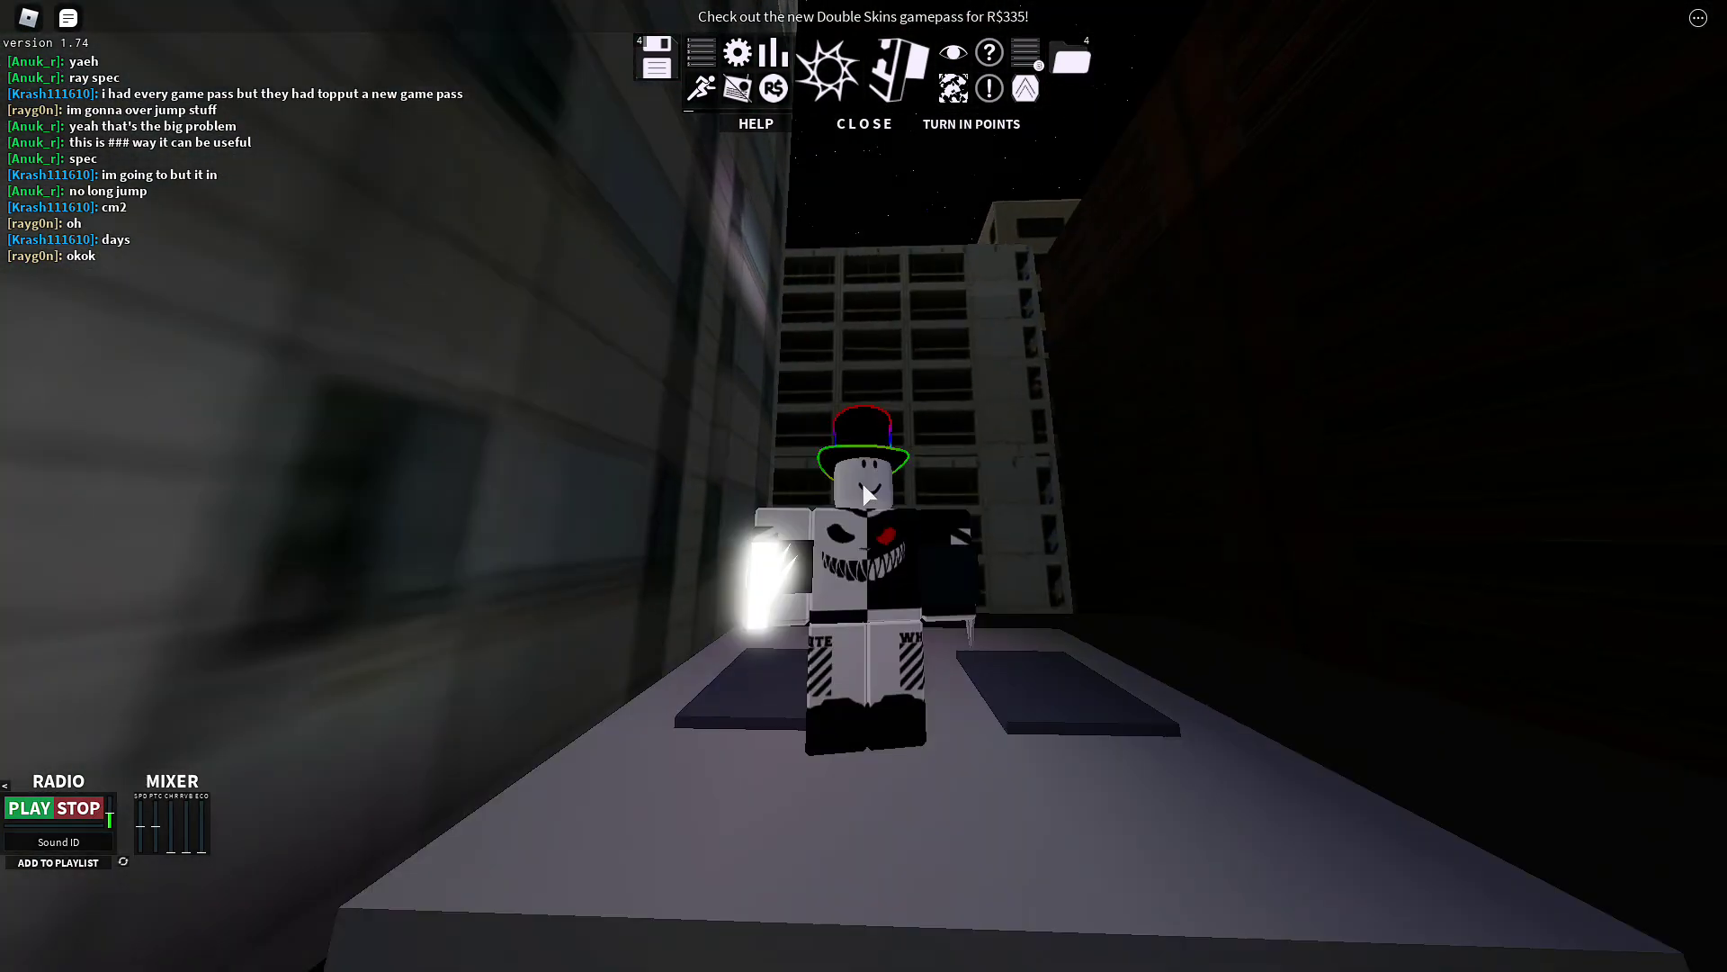